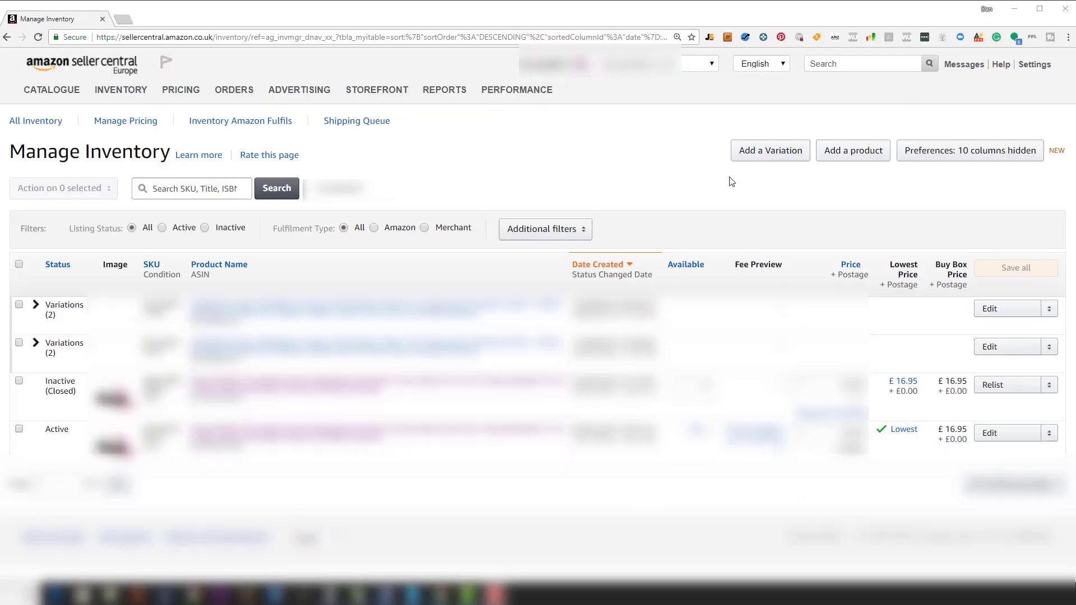
From the active listing's Edit menu, choose Send/Replenish inventory.
{"action": "mouse_move", "coordinate": [122, 99]}
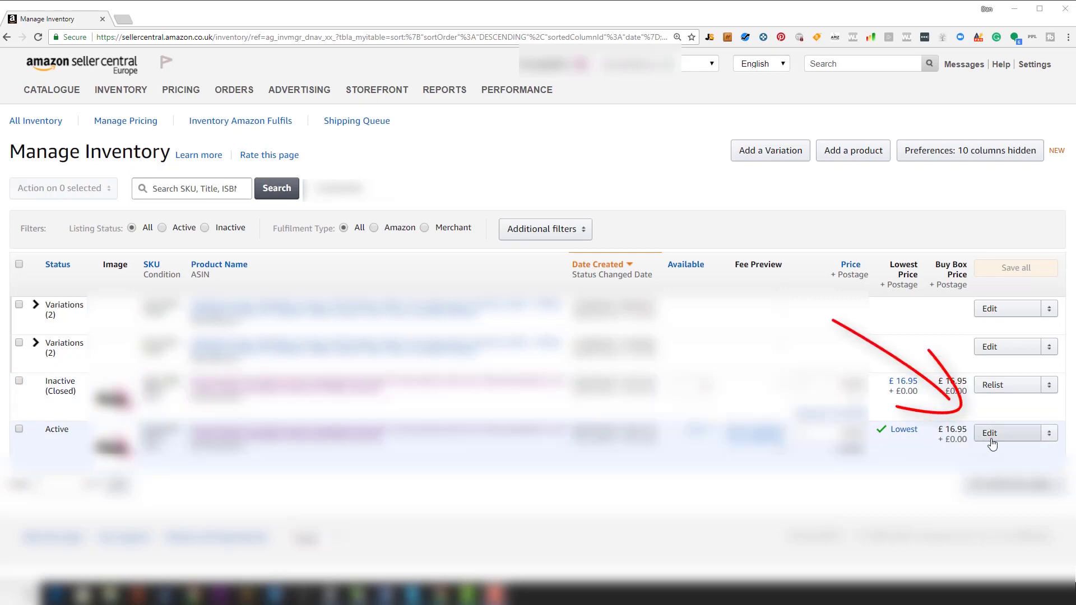
{"action": "left_click", "coordinate": [1050, 434]}
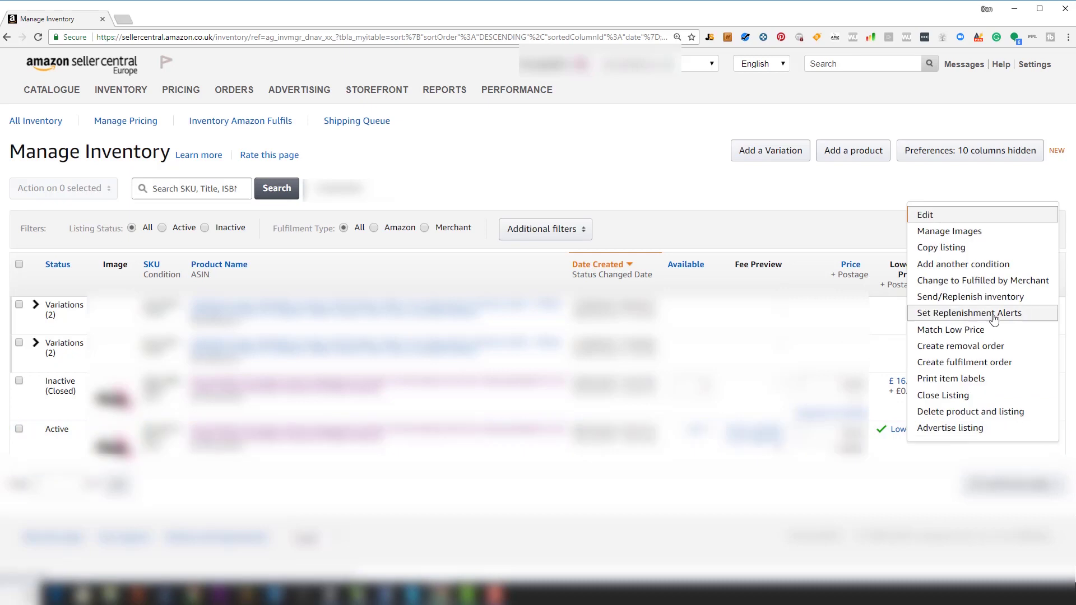
{"action": "left_click", "coordinate": [962, 301]}
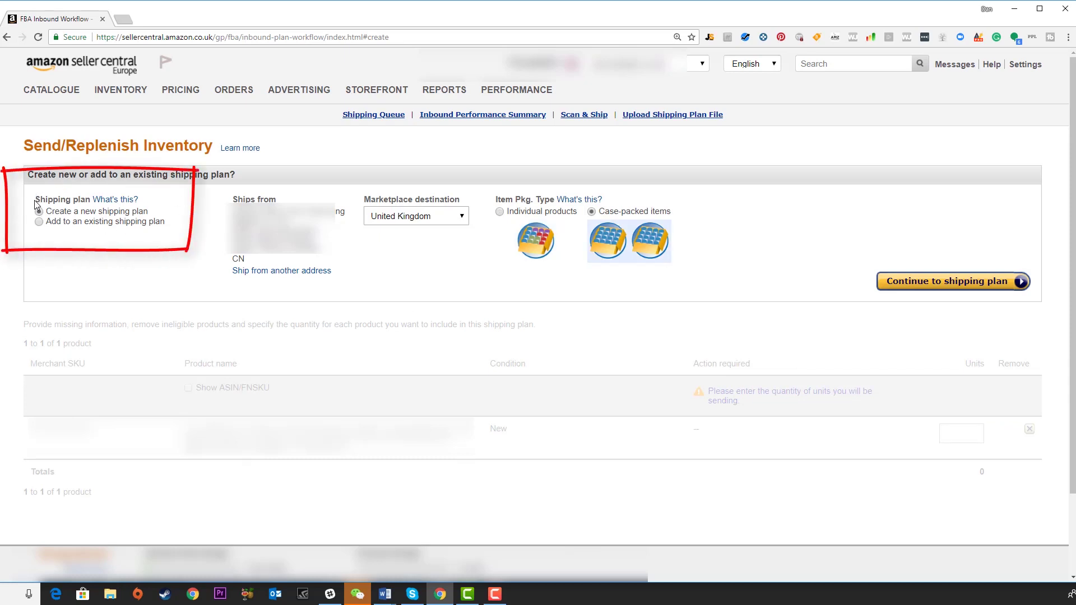
Create a new case-packed shipping plan to United Kingdom from the current ships-from address.
{"action": "left_click_drag", "start_coordinate": [35, 199], "coordinate": [91, 201]}
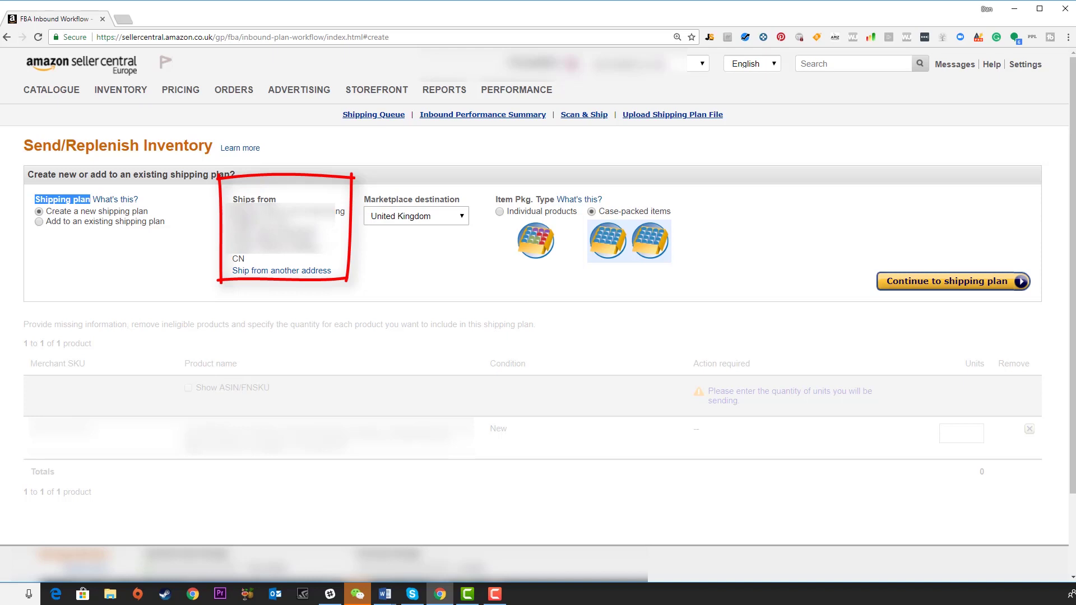
{"action": "left_click_drag", "start_coordinate": [232, 206], "coordinate": [353, 271]}
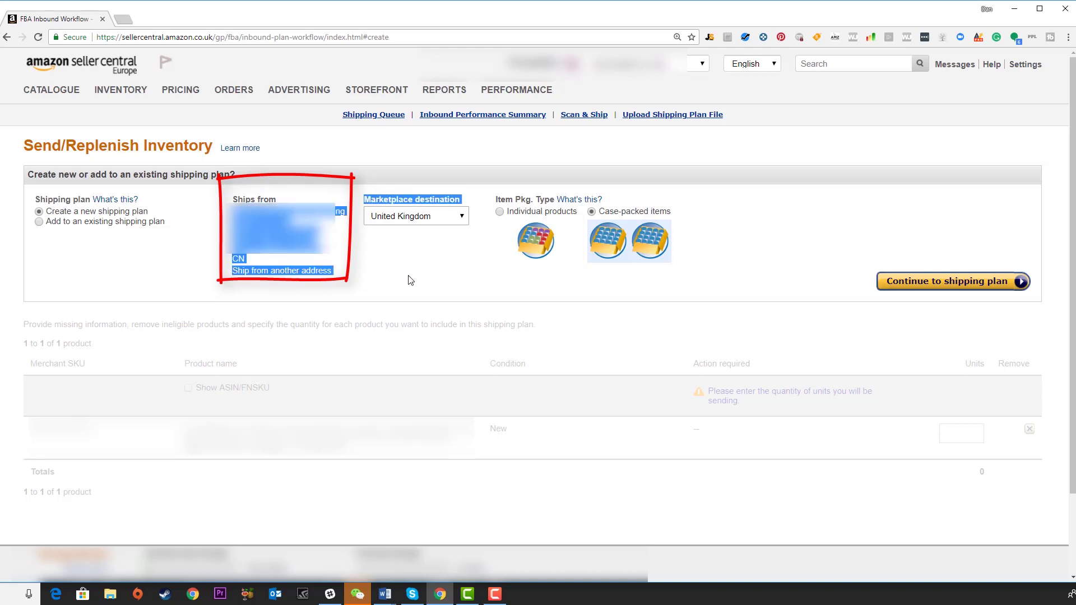
{"action": "left_click", "coordinate": [415, 255]}
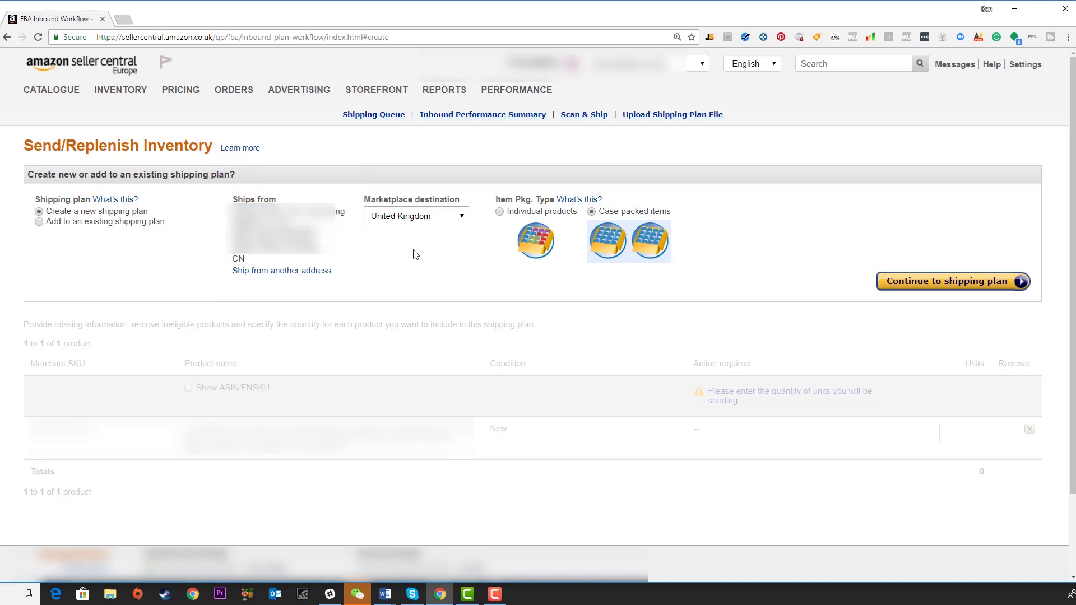
{"action": "left_click", "coordinate": [463, 217]}
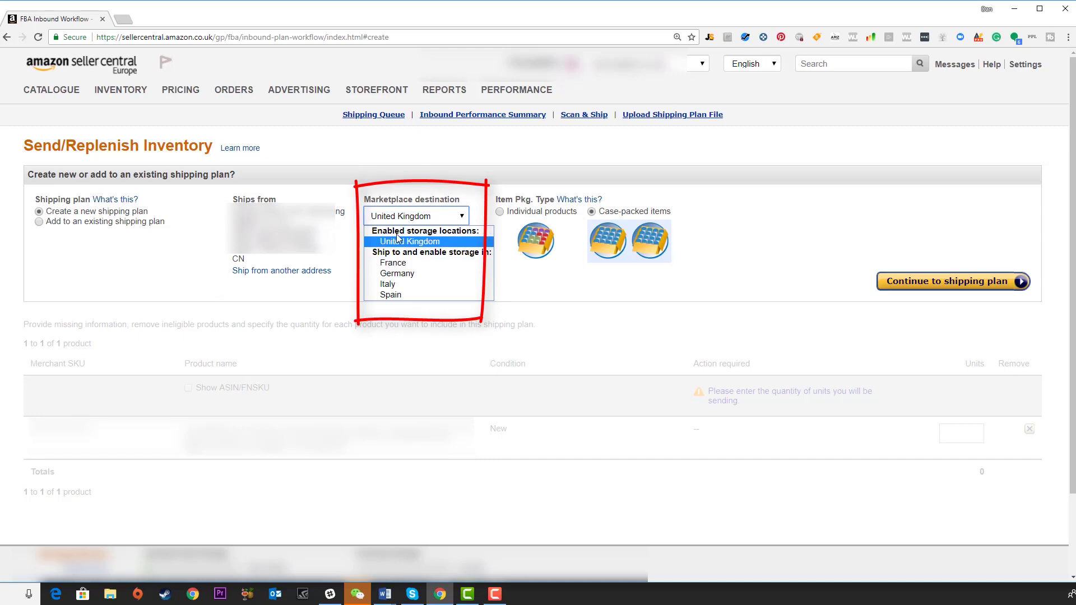
{"action": "left_click", "coordinate": [354, 251]}
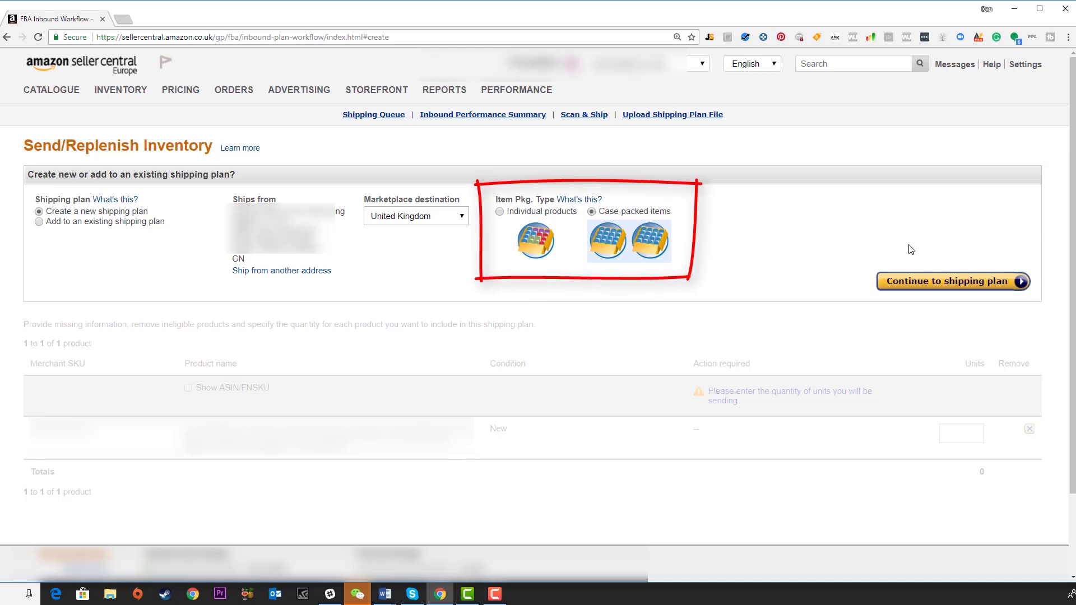
{"action": "left_click", "coordinate": [940, 284]}
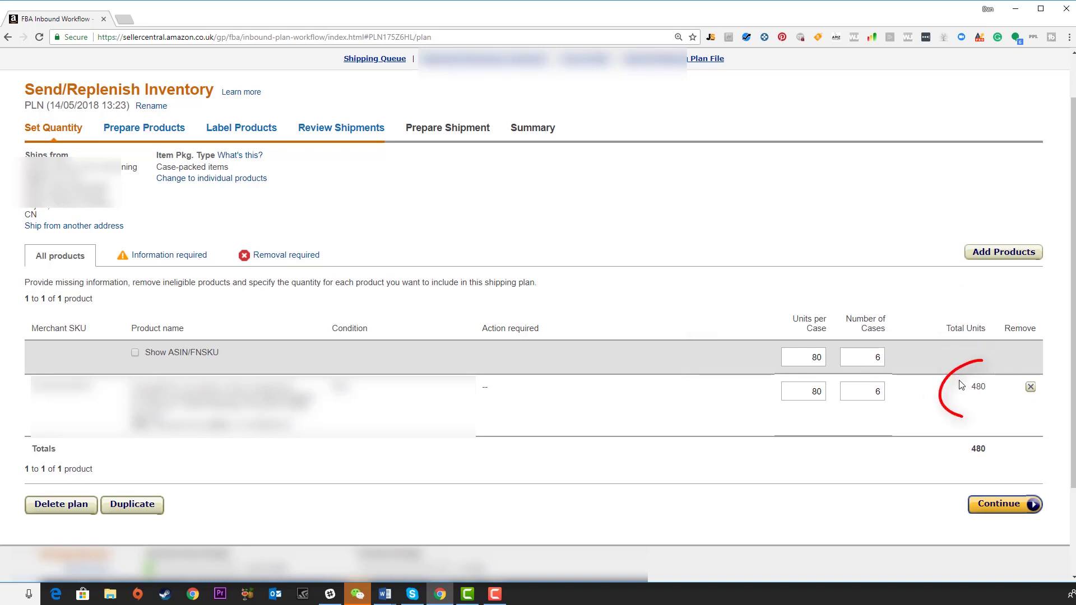
Confirm the 480 total units (6 cases of 80) and continue to Prepare Products.
{"action": "left_click_drag", "start_coordinate": [972, 392], "coordinate": [993, 391]}
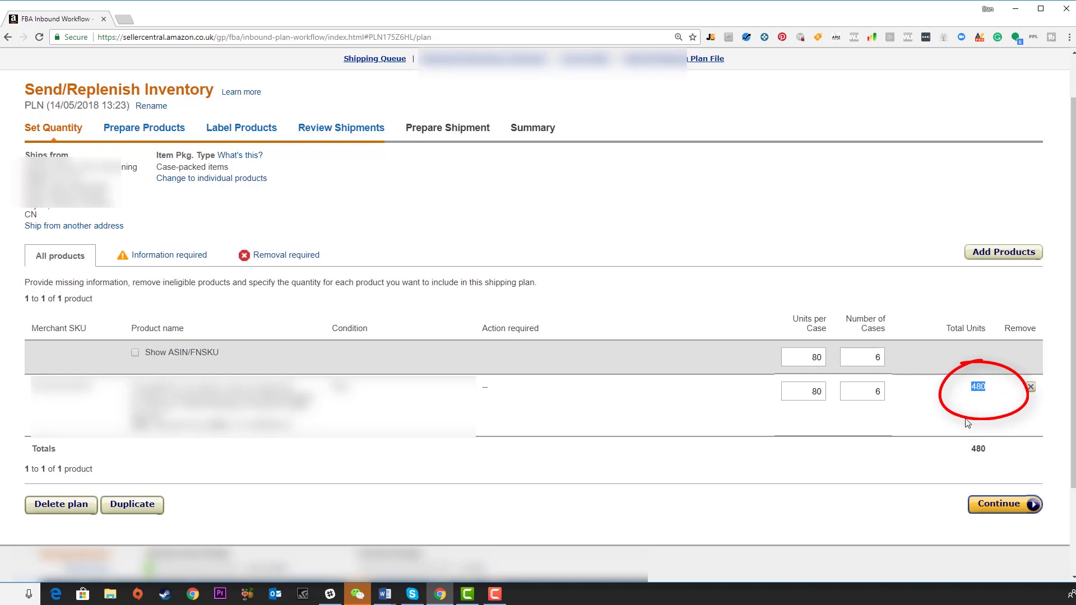
{"action": "left_click", "coordinate": [974, 507]}
{"action": "left_click", "coordinate": [1001, 506]}
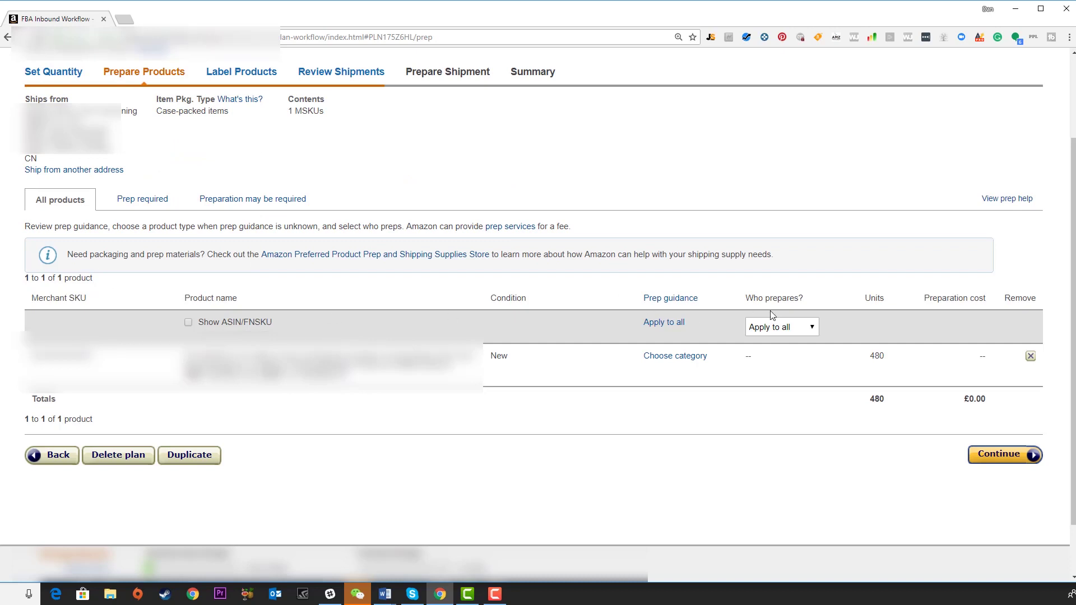
Set Who prepares? to Seller and continue to the Label Products step.
{"action": "left_click", "coordinate": [817, 325]}
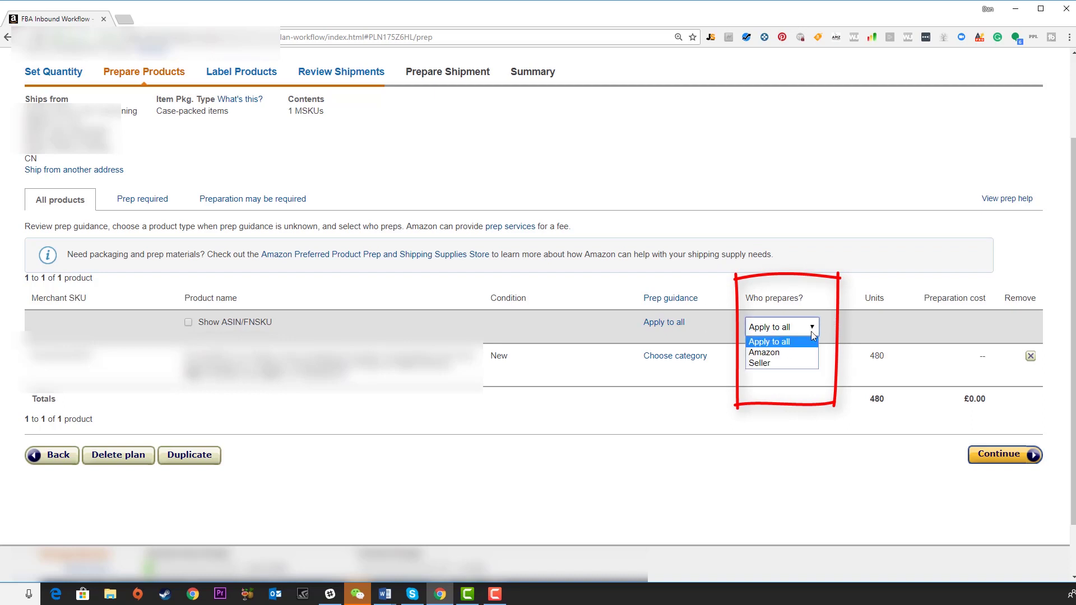
{"action": "left_click", "coordinate": [763, 365]}
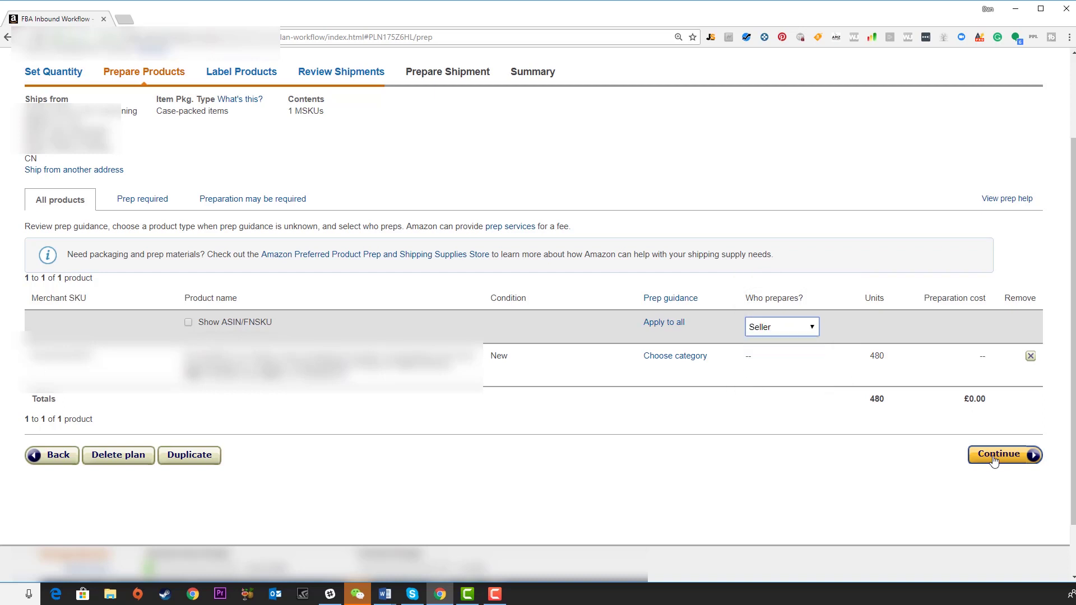
{"action": "left_click", "coordinate": [995, 457]}
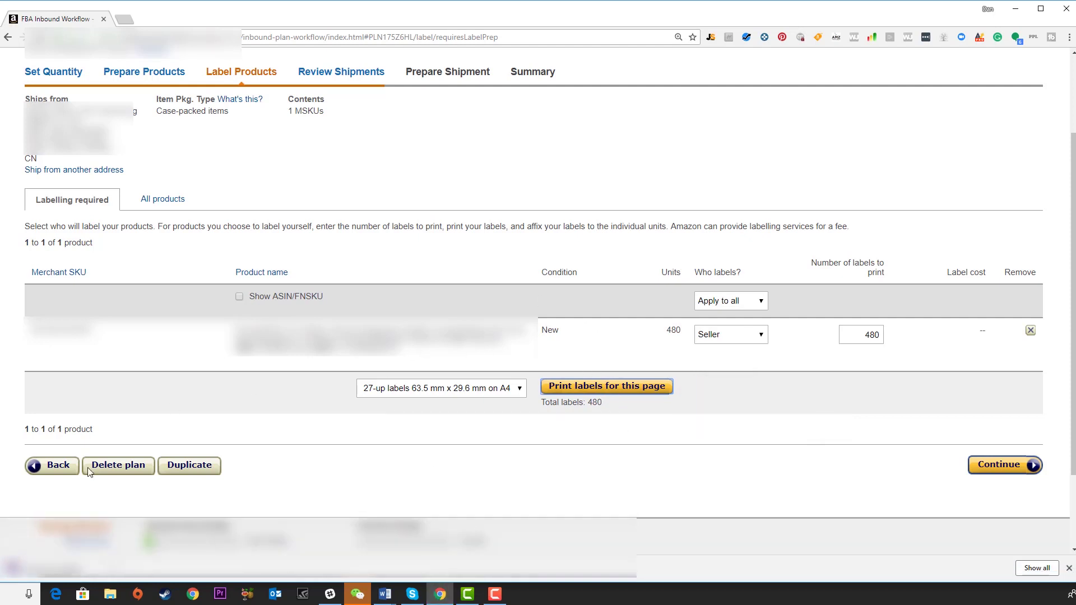
Download the 27-up A4 labels for all 480 units and continue to Review Shipments.
{"action": "left_click", "coordinate": [117, 539]}
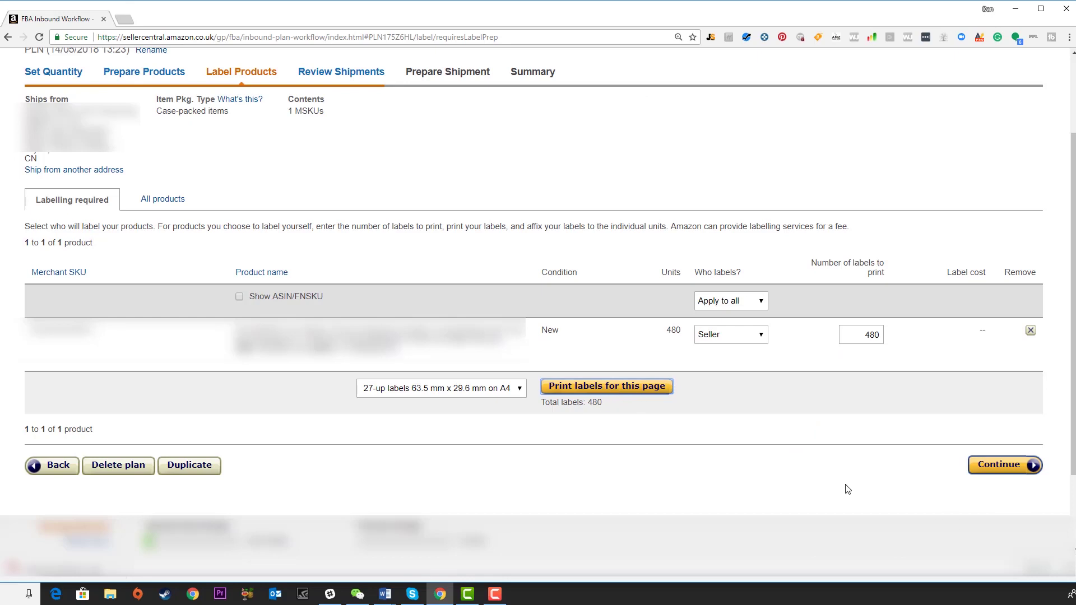
{"action": "left_click", "coordinate": [1003, 466]}
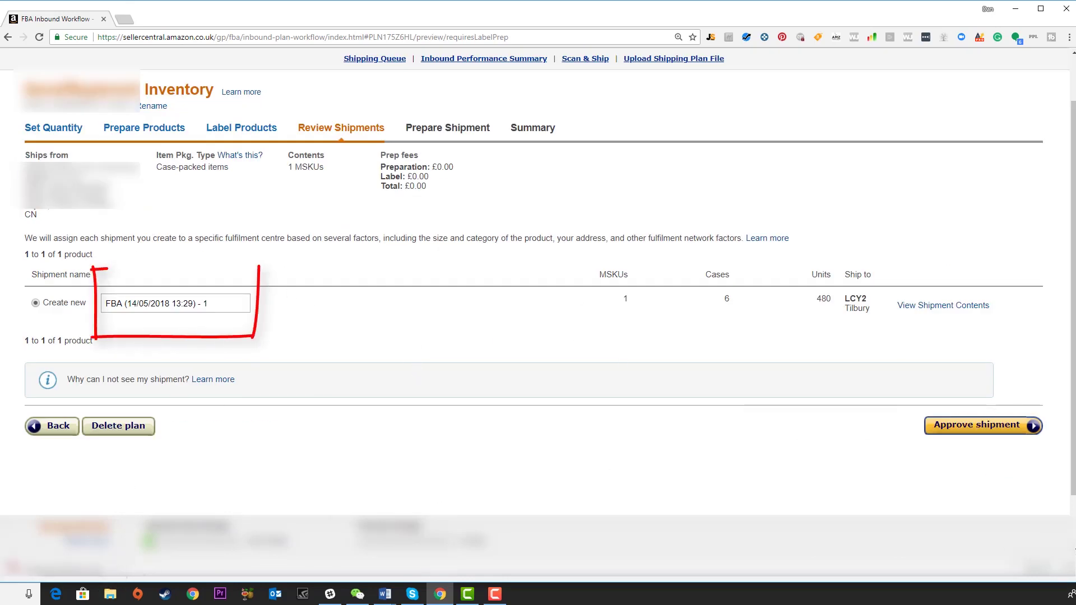
Replace the default shipment name with 'TB ReOrder #9' and approve the shipment.
{"action": "left_click", "coordinate": [222, 305]}
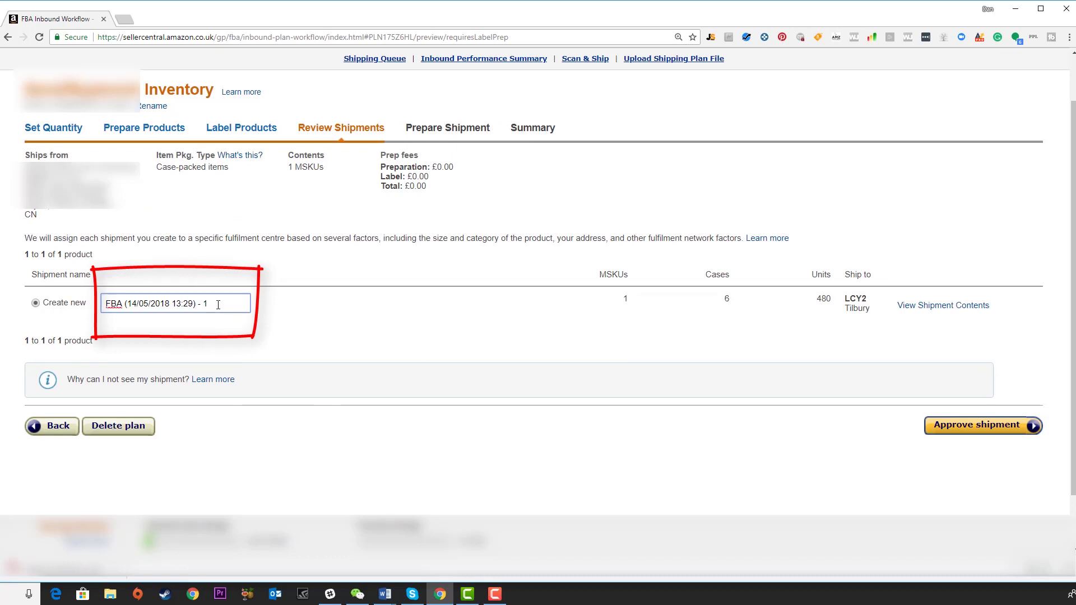
{"action": "key", "text": "BackSpace"}
{"action": "key", "text": "BackSpace"}
{"action": "key", "text": "BackSpace"}
{"action": "key", "text": "BackSpace"}
{"action": "key", "text": "BackSpace"}
{"action": "key", "text": "BackSpace"}
{"action": "key", "text": "BackSpace"}
{"action": "key", "text": "BackSpace"}
{"action": "key", "text": "BackSpace"}
{"action": "key", "text": "BackSpace"}
{"action": "key", "text": "BackSpace"}
{"action": "key", "text": "BackSpace"}
{"action": "key", "text": "BackSpace"}
{"action": "key", "text": "BackSpace"}
{"action": "key", "text": "BackSpace"}
{"action": "key", "text": "BackSpace"}
{"action": "key", "text": "BackSpace"}
{"action": "key", "text": "BackSpace"}
{"action": "key", "text": "BackSpace"}
{"action": "key", "text": "BackSpace"}
{"action": "key", "text": "Caps_Lock"}
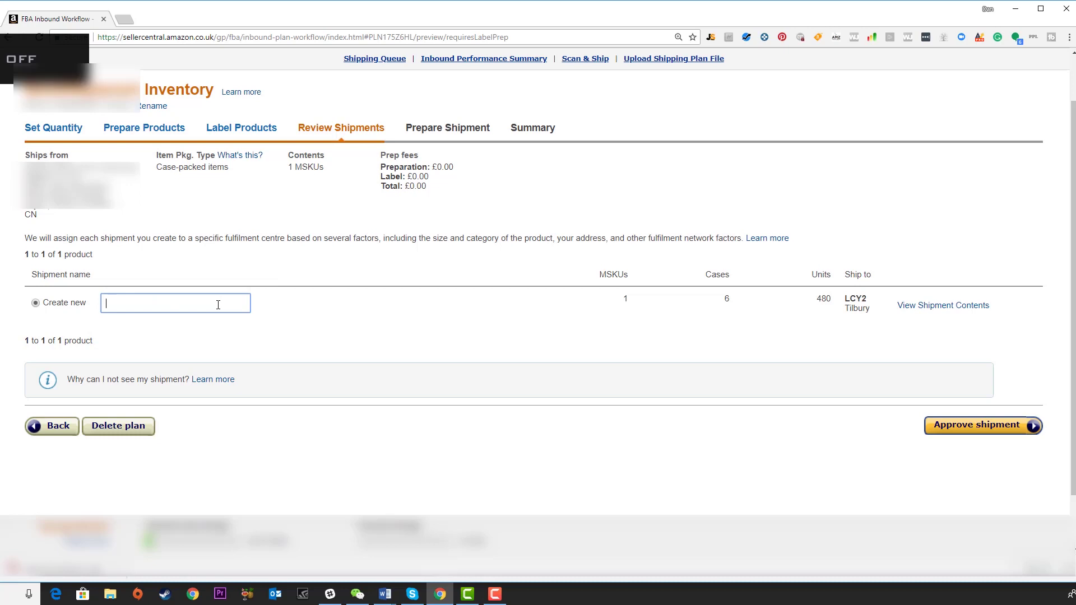
{"action": "key", "text": "BackSpace"}
{"action": "key", "text": "Caps_Lock"}
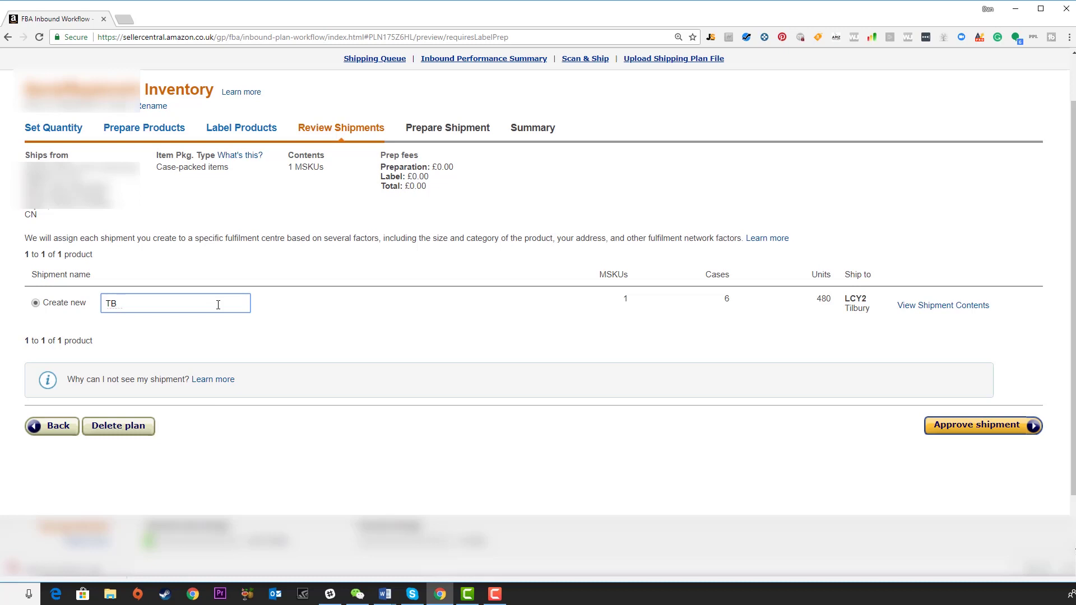
{"action": "type", "text": "TB ReOrder #9"}
{"action": "left_click", "coordinate": [520, 324]}
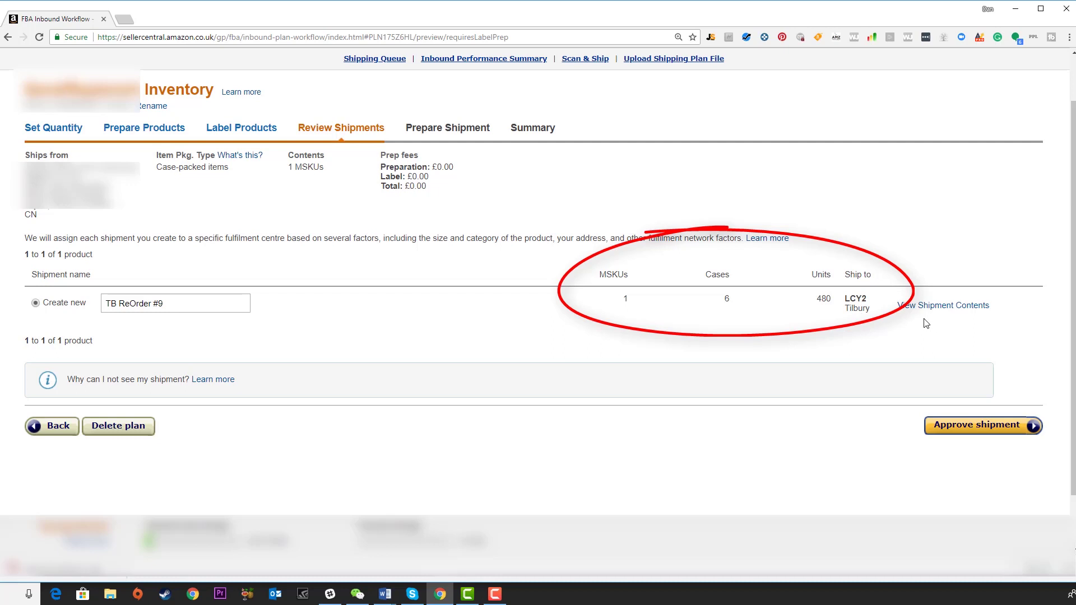
{"action": "left_click", "coordinate": [981, 427]}
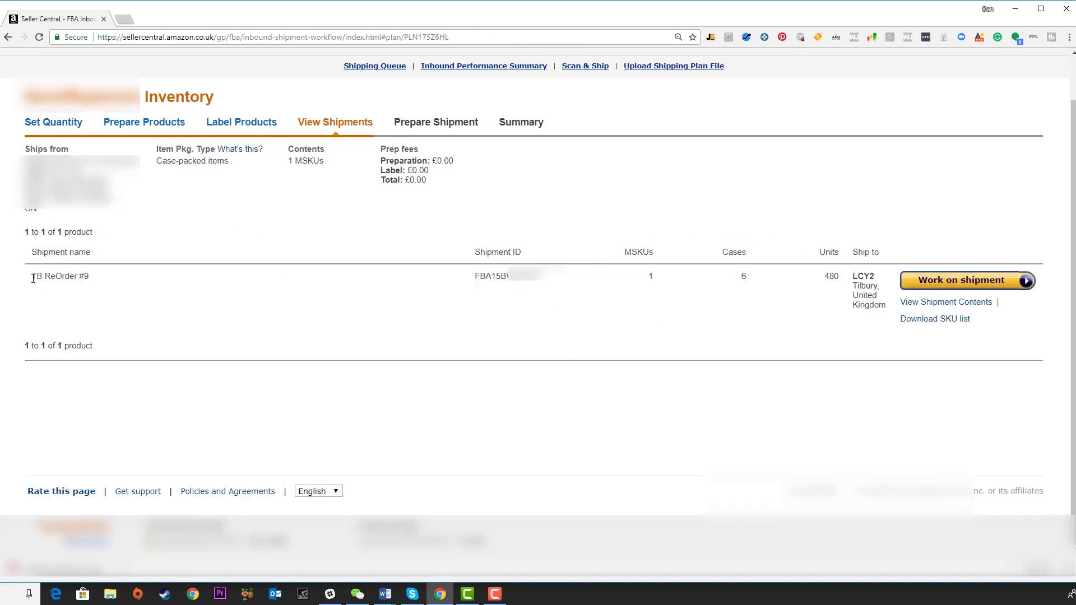
Check TB ReOrder #9's shipment ID and LCY2 Tilbury destination, then work on it.
{"action": "left_click_drag", "start_coordinate": [33, 277], "coordinate": [113, 278]}
{"action": "left_click", "coordinate": [184, 360]}
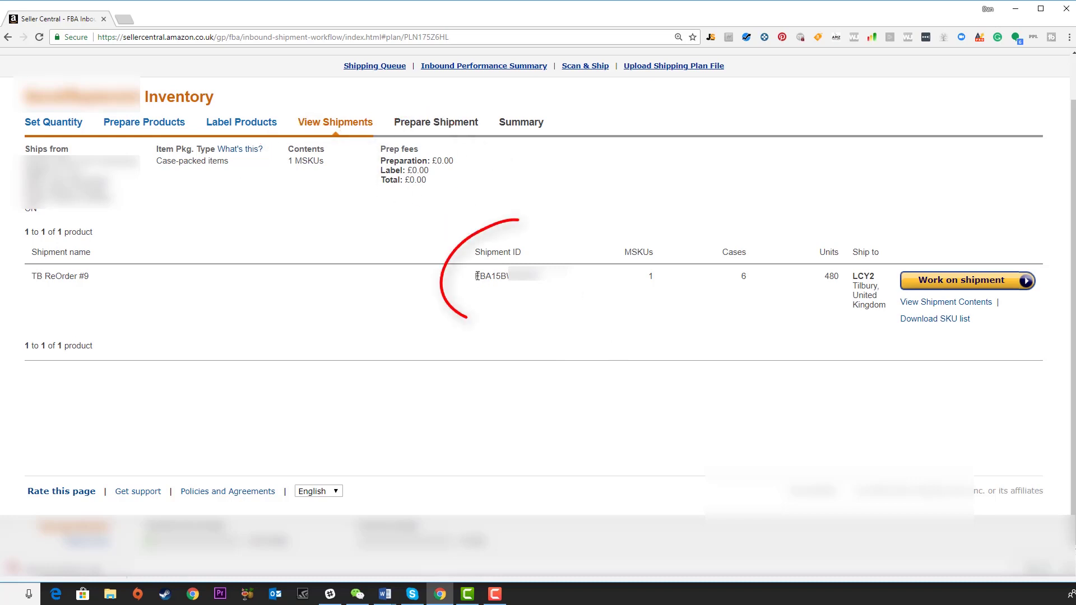
{"action": "double_click", "coordinate": [571, 279]}
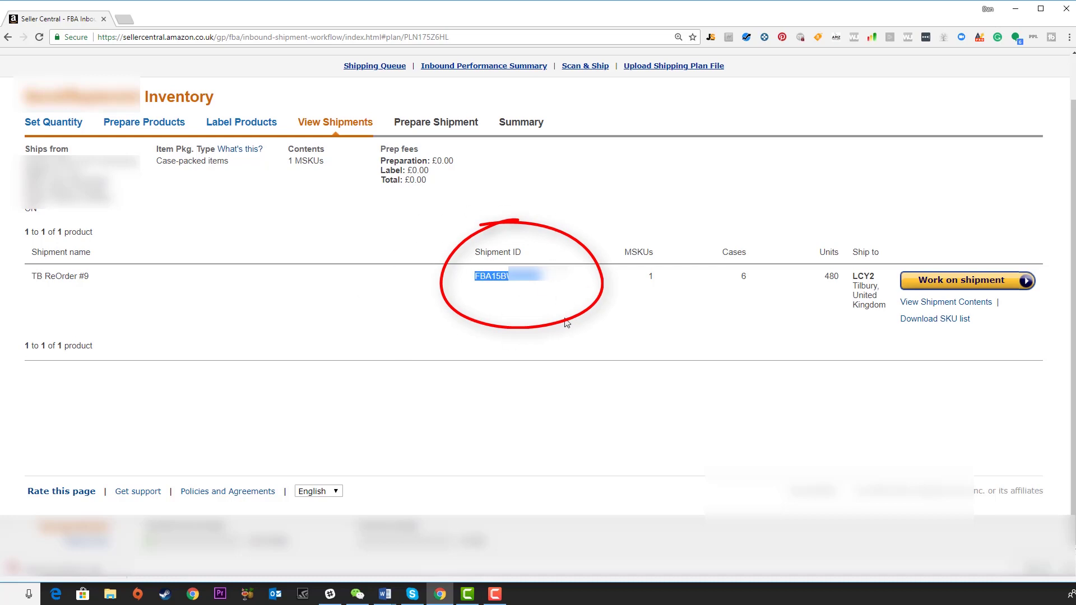
{"action": "left_click", "coordinate": [590, 349]}
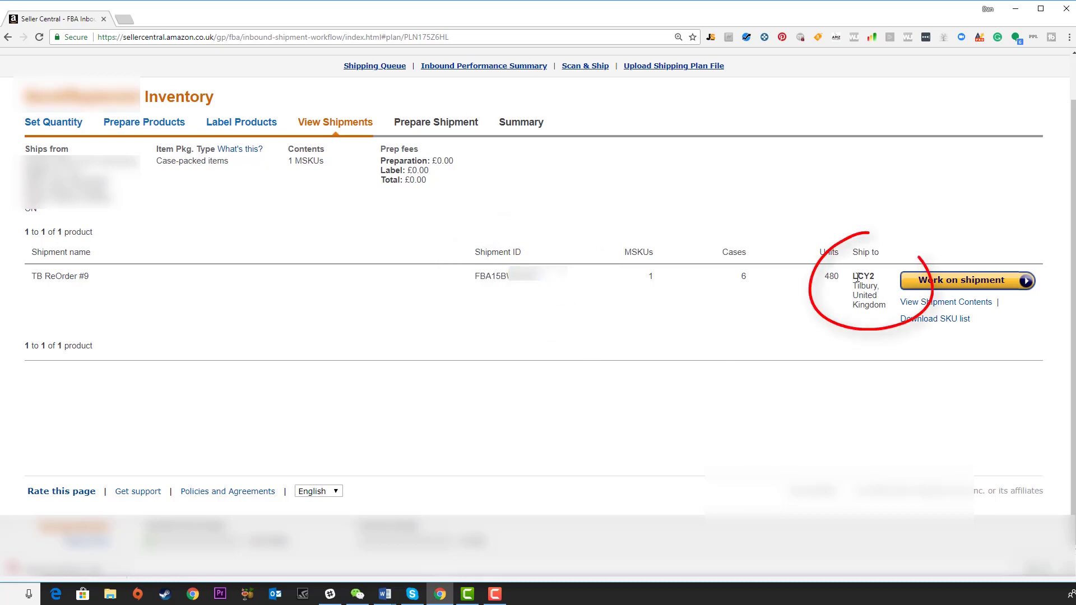
{"action": "left_click_drag", "start_coordinate": [852, 276], "coordinate": [895, 317]}
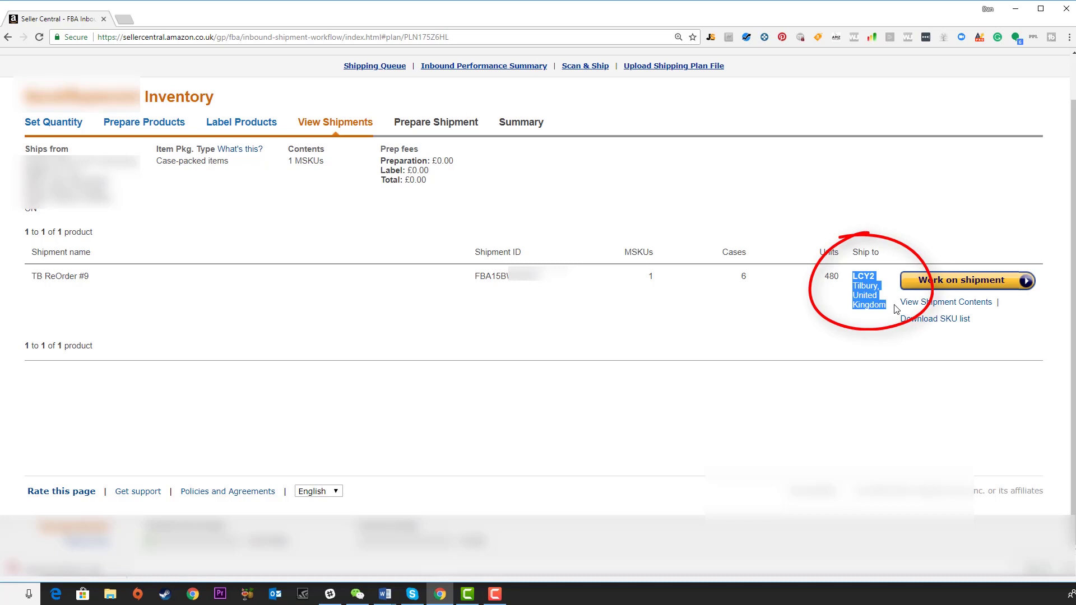
{"action": "left_click", "coordinate": [945, 376]}
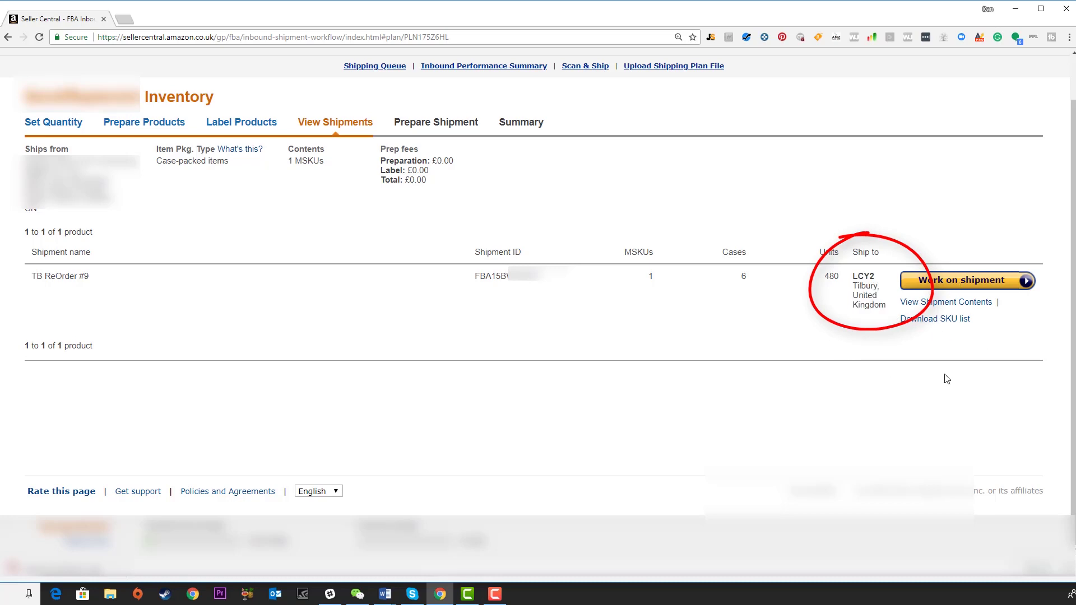
{"action": "left_click", "coordinate": [951, 292]}
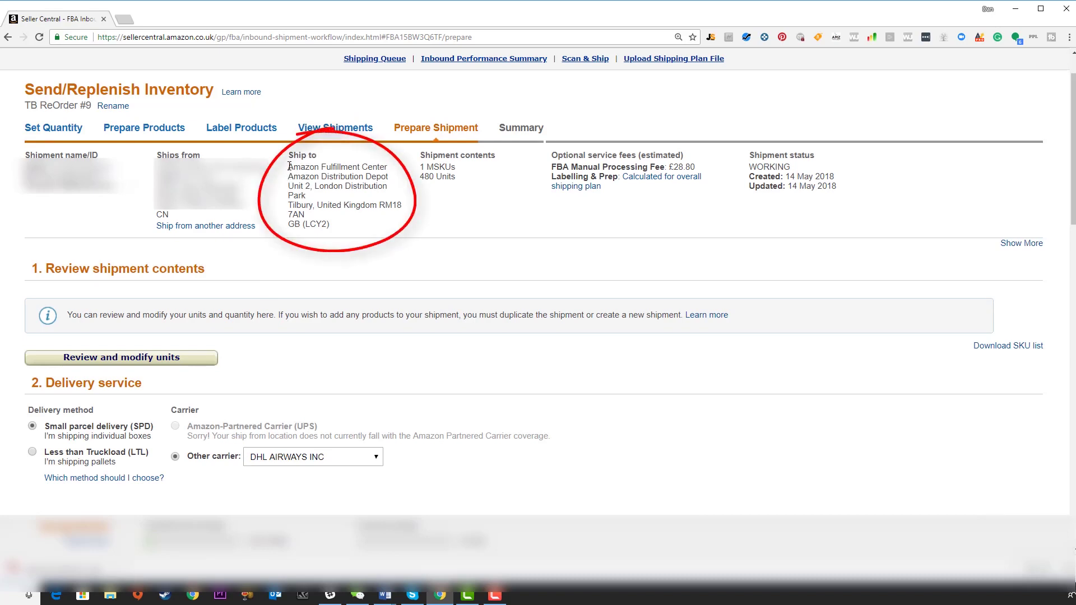
Select and copy the LCY2 Tilbury fulfilment centre's ship-to address.
{"action": "mouse_move", "coordinate": [288, 166]}
{"action": "left_mouse_down"}
{"action": "mouse_move", "coordinate": [393, 175]}
{"action": "mouse_move", "coordinate": [213, 154]}
{"action": "mouse_move", "coordinate": [392, 207]}
{"action": "mouse_move", "coordinate": [395, 232]}
{"action": "left_mouse_up"}
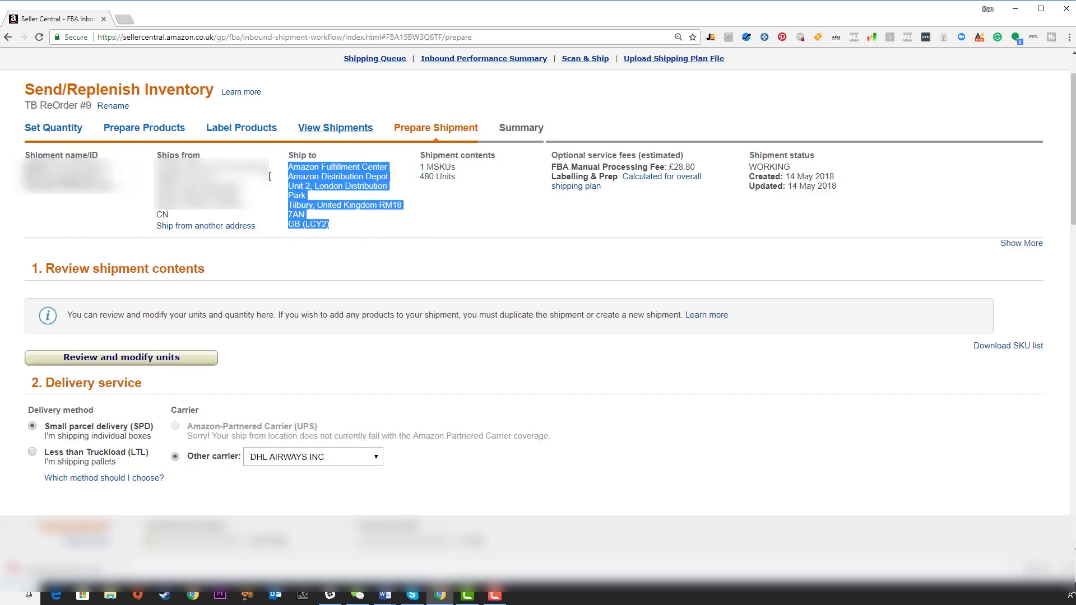
{"action": "right_click", "coordinate": [339, 176]}
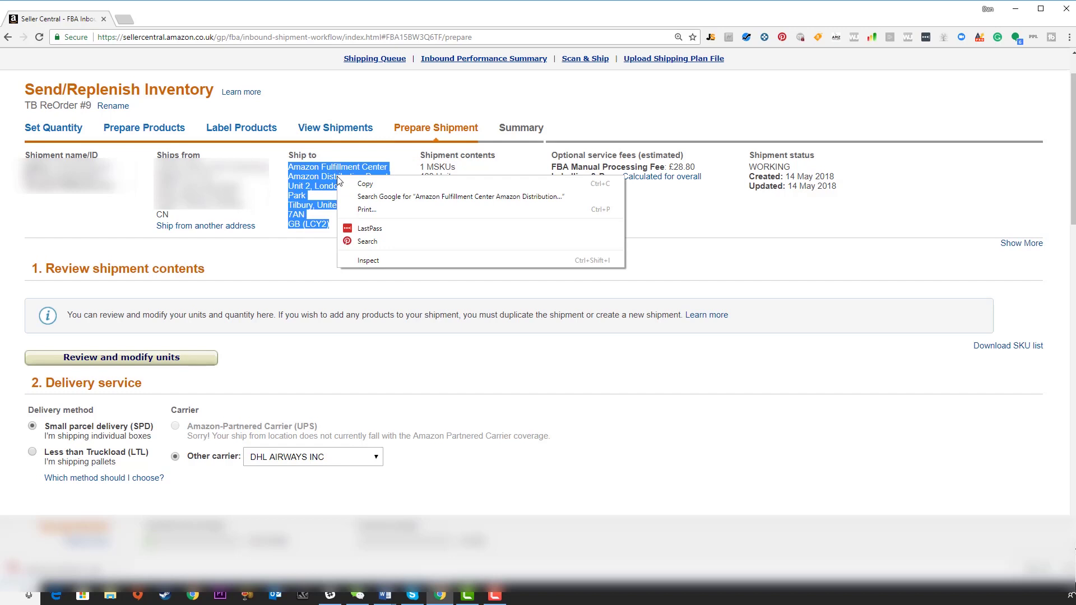
{"action": "left_click", "coordinate": [374, 182]}
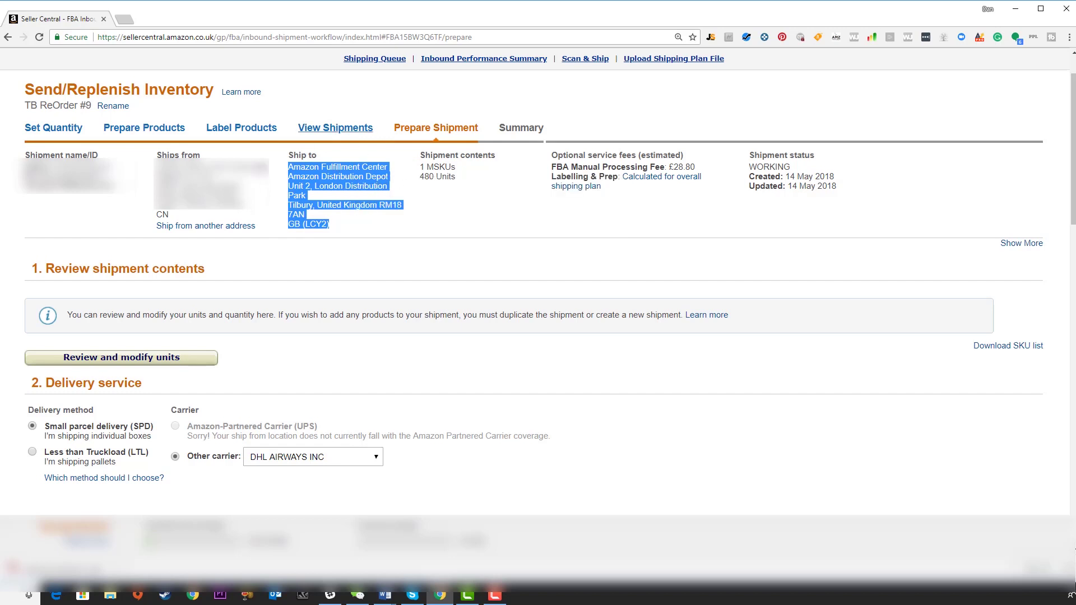
{"action": "right_click", "coordinate": [330, 165]}
{"action": "left_click", "coordinate": [368, 175]}
{"action": "left_click_drag", "start_coordinate": [745, 157], "coordinate": [872, 158]}
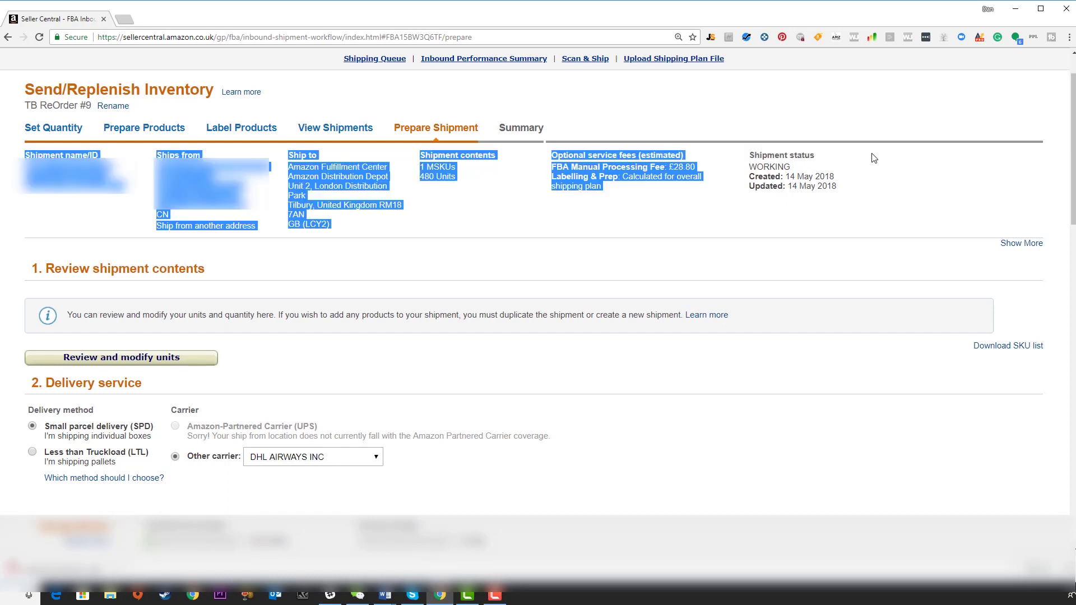
{"action": "left_click", "coordinate": [773, 199]}
{"action": "left_click_drag", "start_coordinate": [751, 156], "coordinate": [831, 157]}
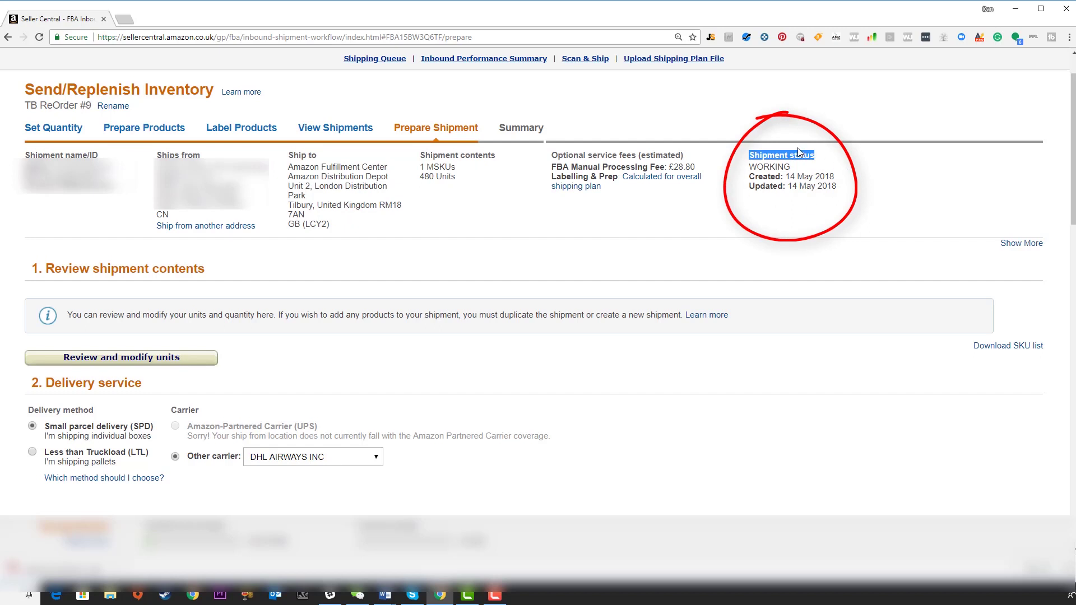
{"action": "triple_click", "coordinate": [749, 170]}
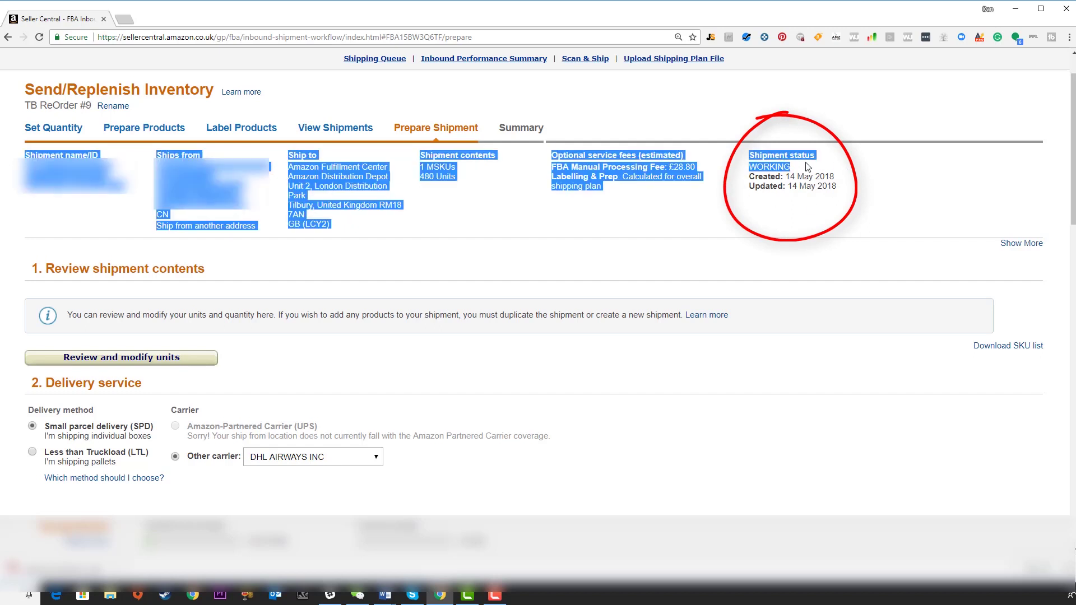
{"action": "left_click", "coordinate": [794, 171]}
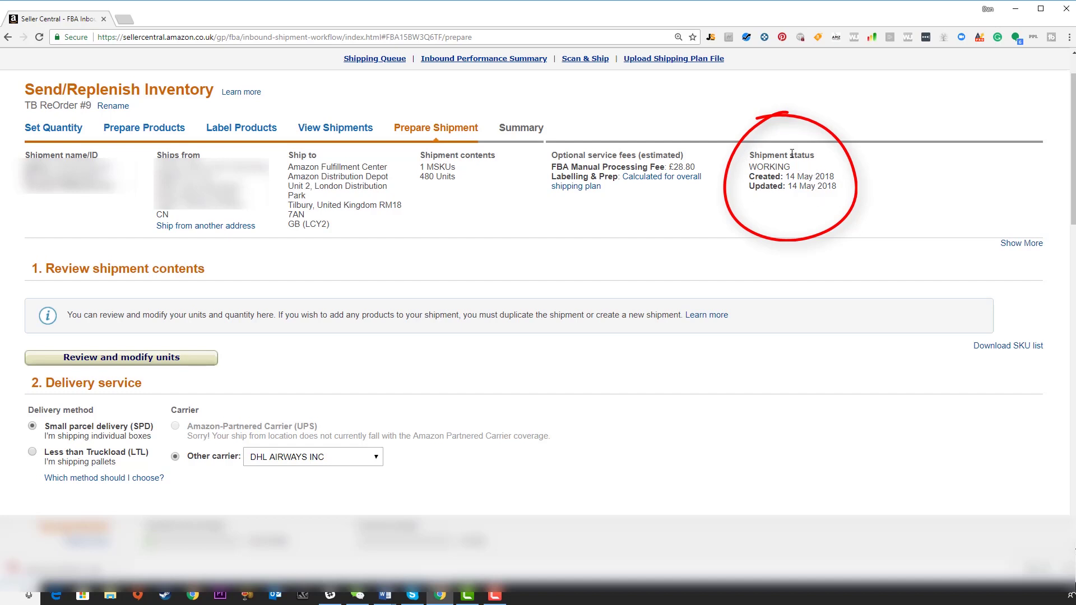
{"action": "scroll", "coordinate": [173, 295], "scroll_direction": "down", "scroll_amount": 2}
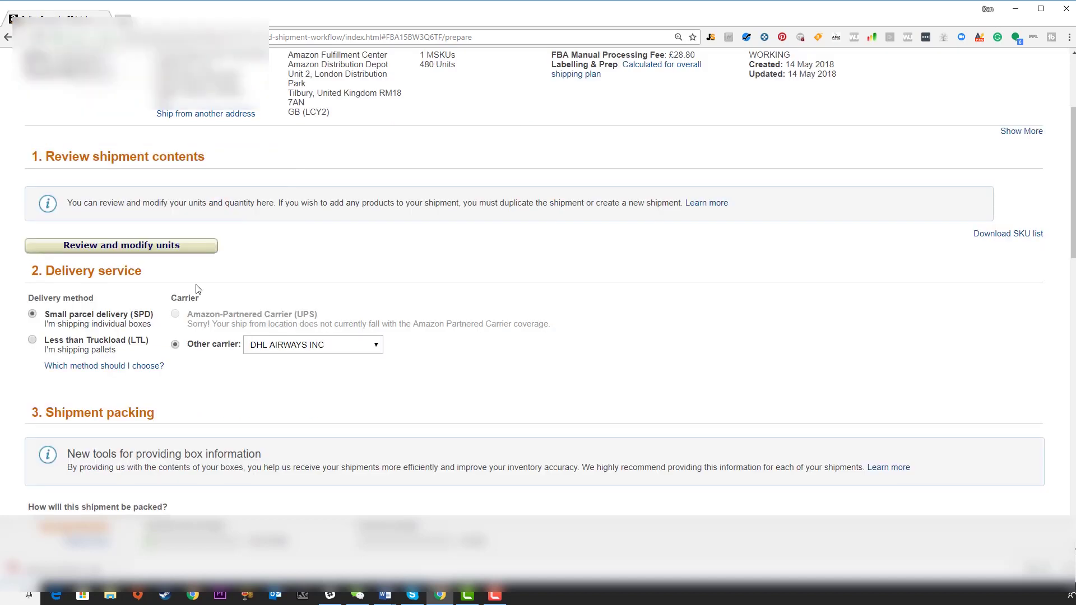
Pick UNITED PARCEL SERVICE INC in the Other carrier list under Delivery service.
{"action": "scroll", "coordinate": [250, 258], "scroll_direction": "down", "scroll_amount": 2}
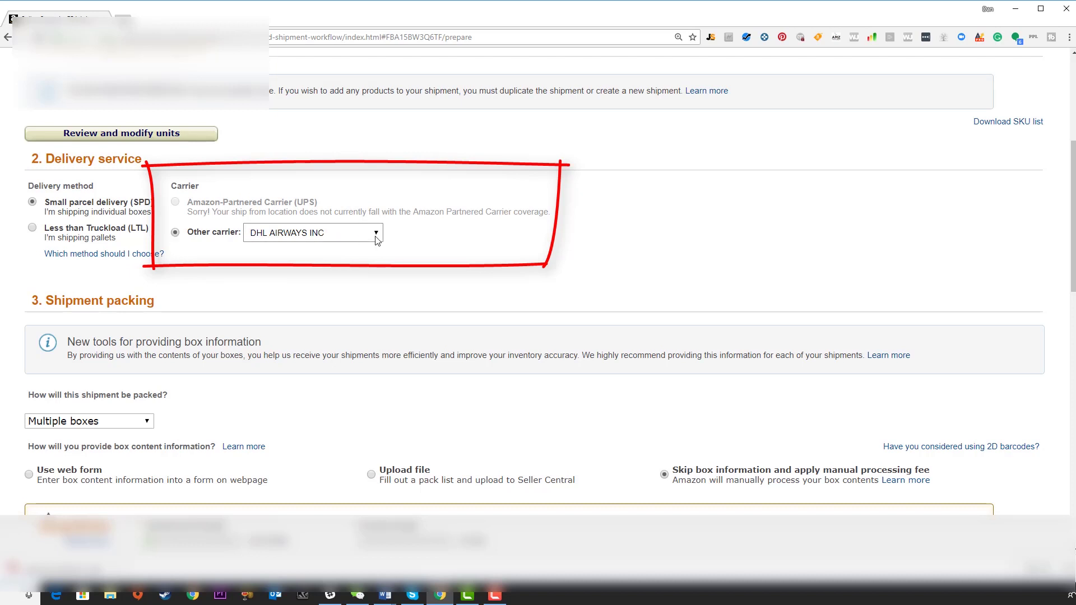
{"action": "left_click", "coordinate": [331, 235]}
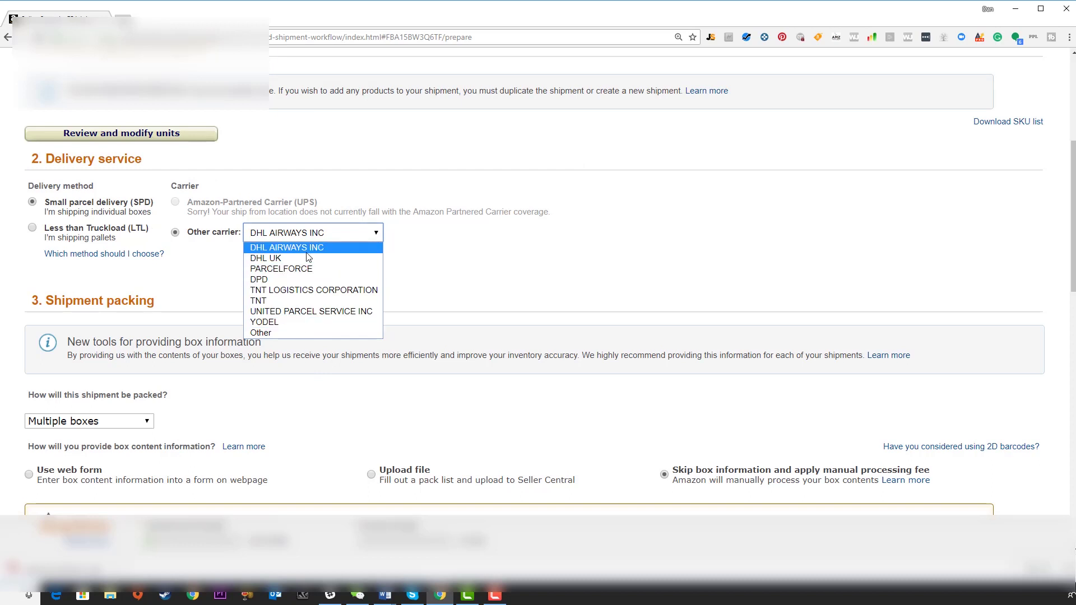
{"action": "left_click", "coordinate": [375, 308]}
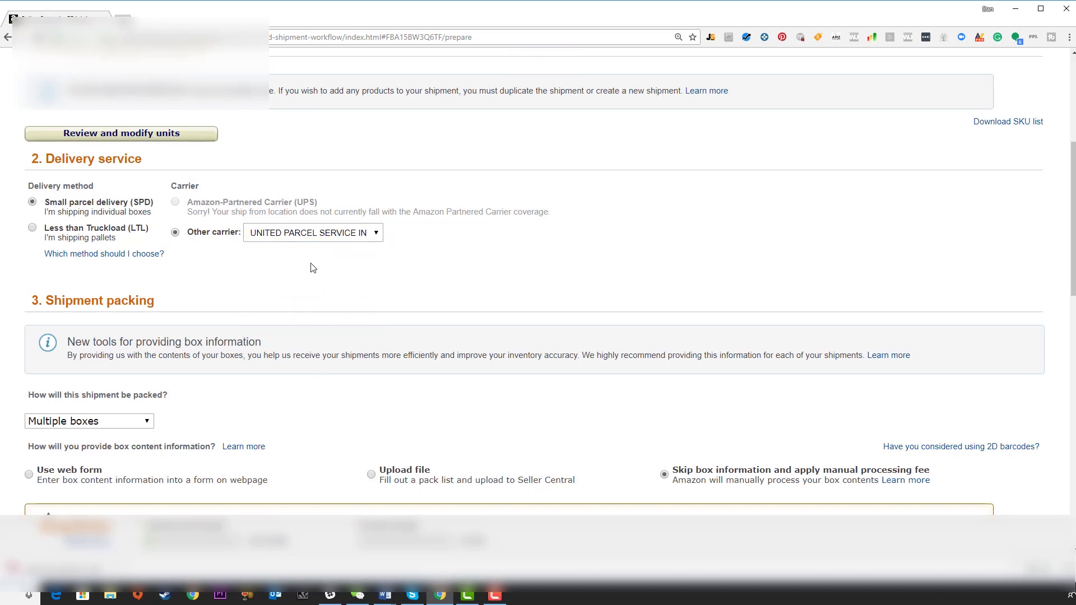
{"action": "scroll", "coordinate": [328, 202], "scroll_direction": "down", "scroll_amount": 4}
{"action": "scroll", "coordinate": [283, 185], "scroll_direction": "down", "scroll_amount": 1}
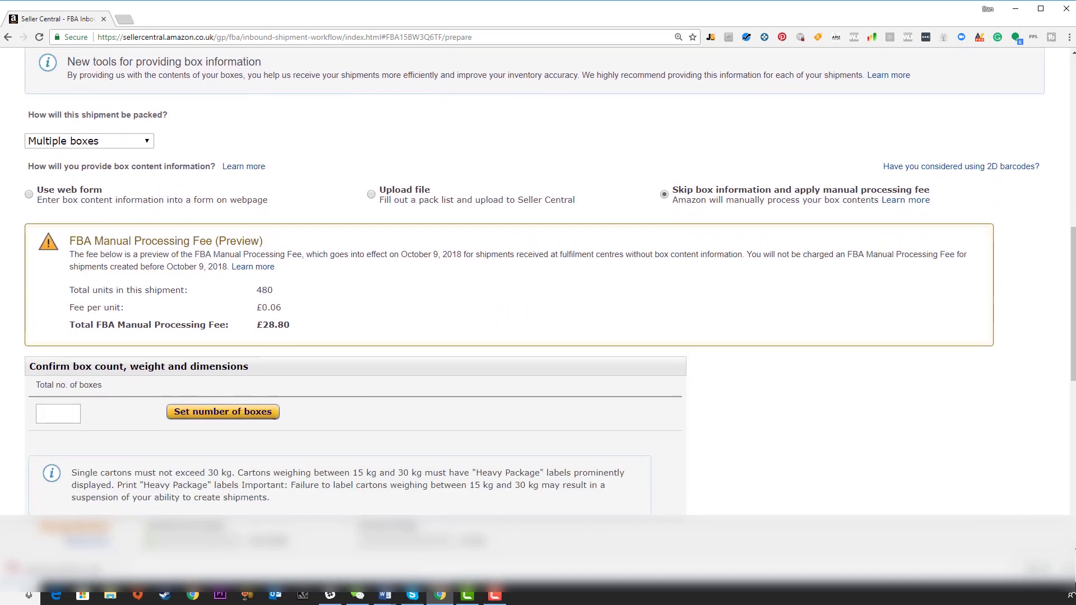
{"action": "left_click", "coordinate": [147, 140]}
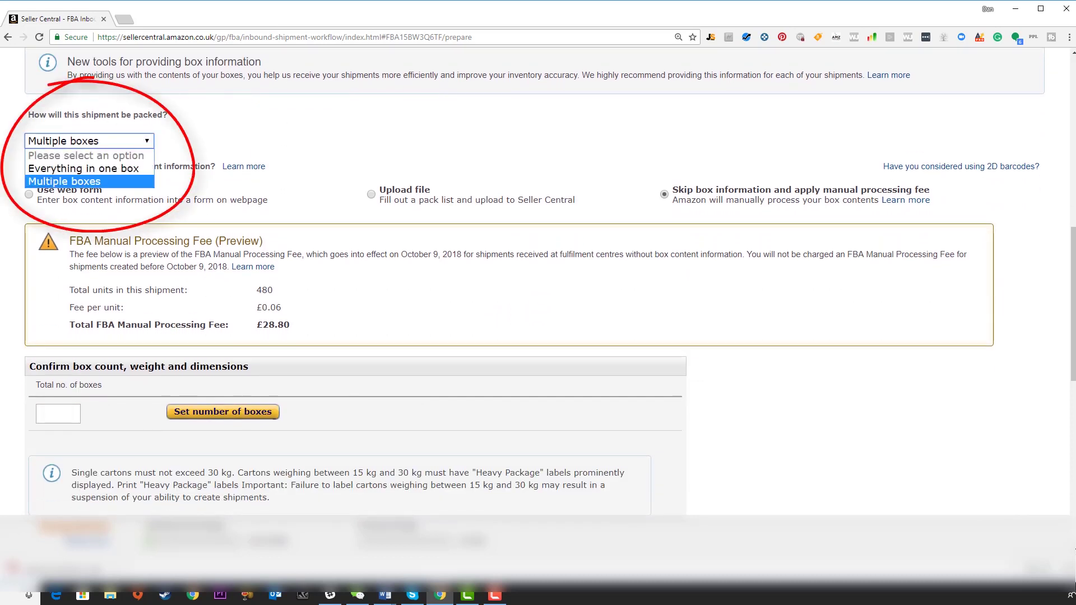
{"action": "left_click", "coordinate": [145, 127]}
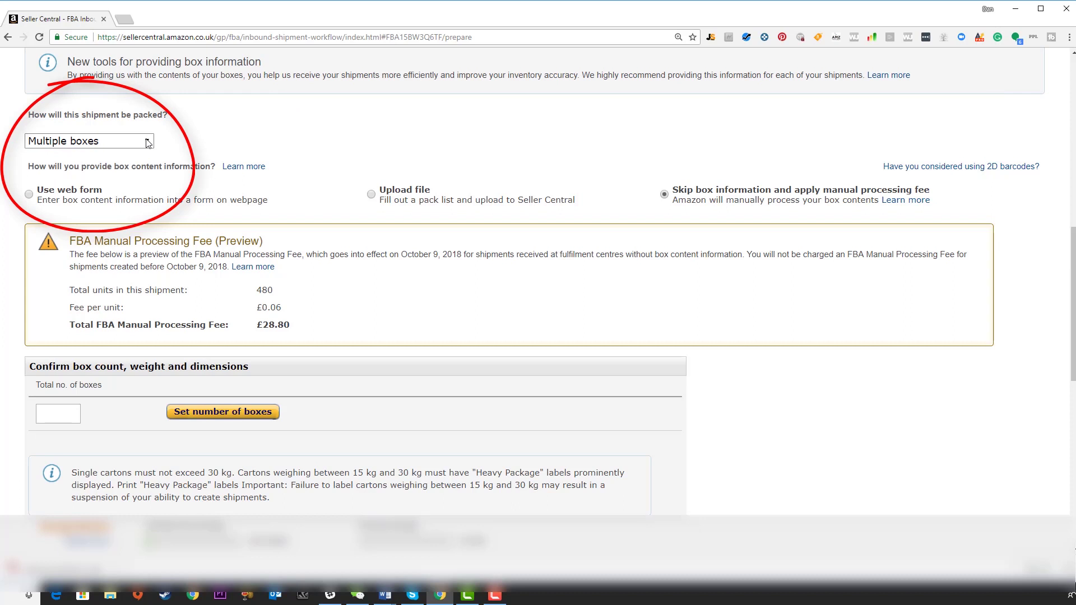
{"action": "left_click", "coordinate": [107, 142]}
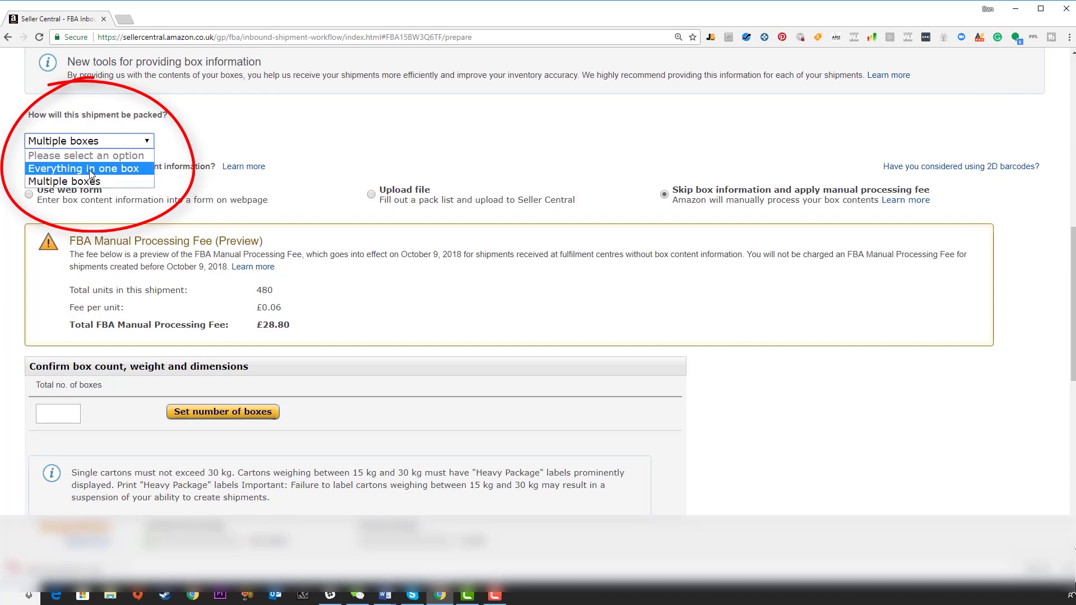
{"action": "left_click", "coordinate": [140, 142]}
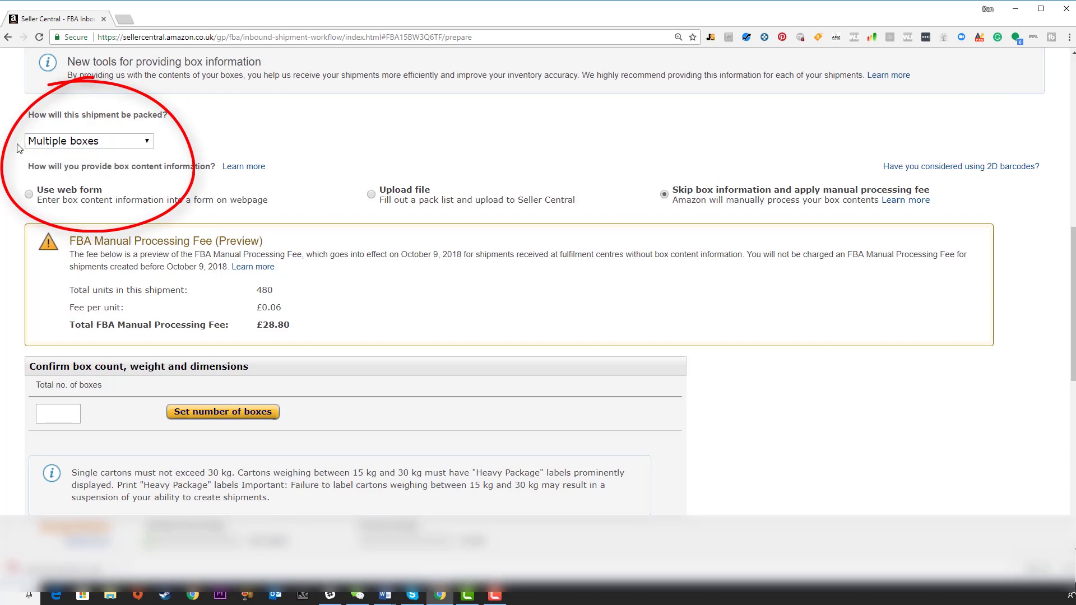
{"action": "left_click", "coordinate": [140, 142]}
{"action": "left_click", "coordinate": [84, 178]}
{"action": "scroll", "coordinate": [44, 205], "scroll_direction": "down", "scroll_amount": 1}
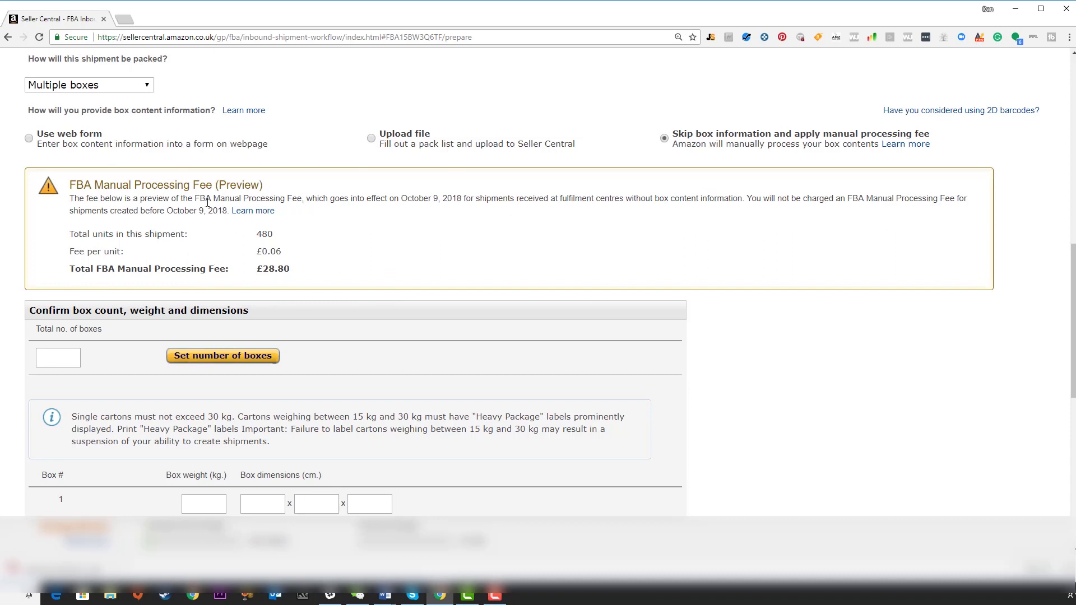
{"action": "left_click_drag", "start_coordinate": [168, 211], "coordinate": [231, 212]}
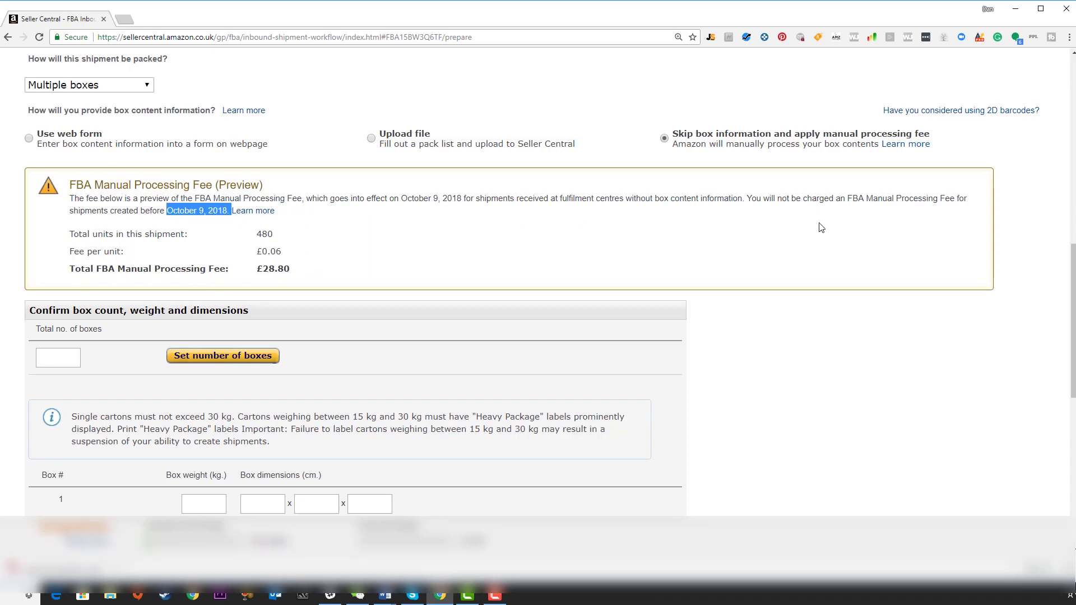
{"action": "scroll", "coordinate": [127, 193], "scroll_direction": "down", "scroll_amount": 3}
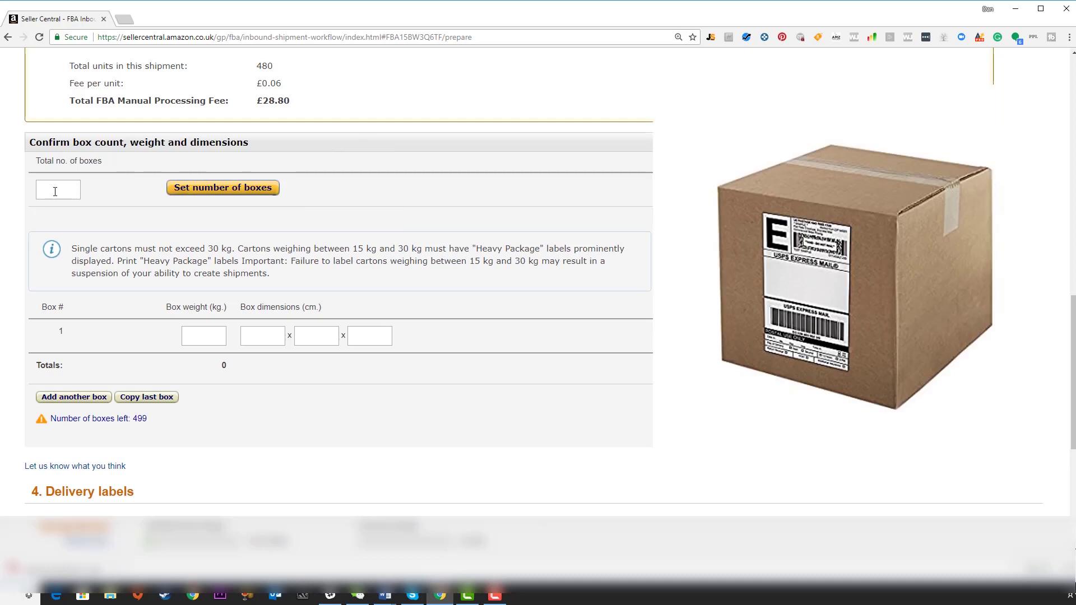
Enter 6 as the total number of boxes and apply it.
{"action": "left_click", "coordinate": [54, 192]}
{"action": "left_click", "coordinate": [359, 204]}
{"action": "left_click", "coordinate": [211, 194]}
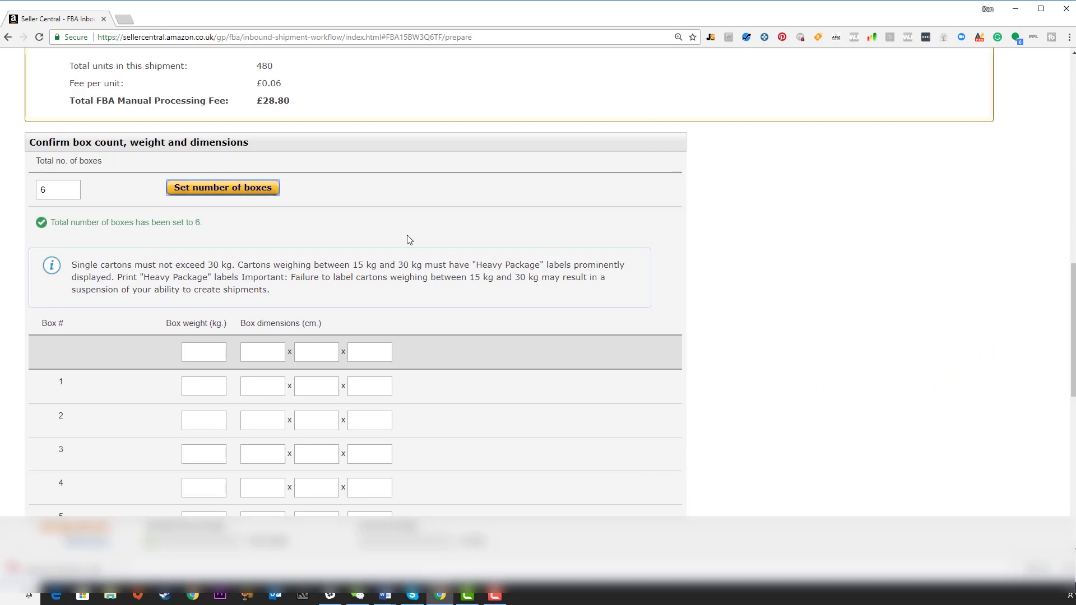
{"action": "scroll", "coordinate": [406, 238], "scroll_direction": "down", "scroll_amount": 3}
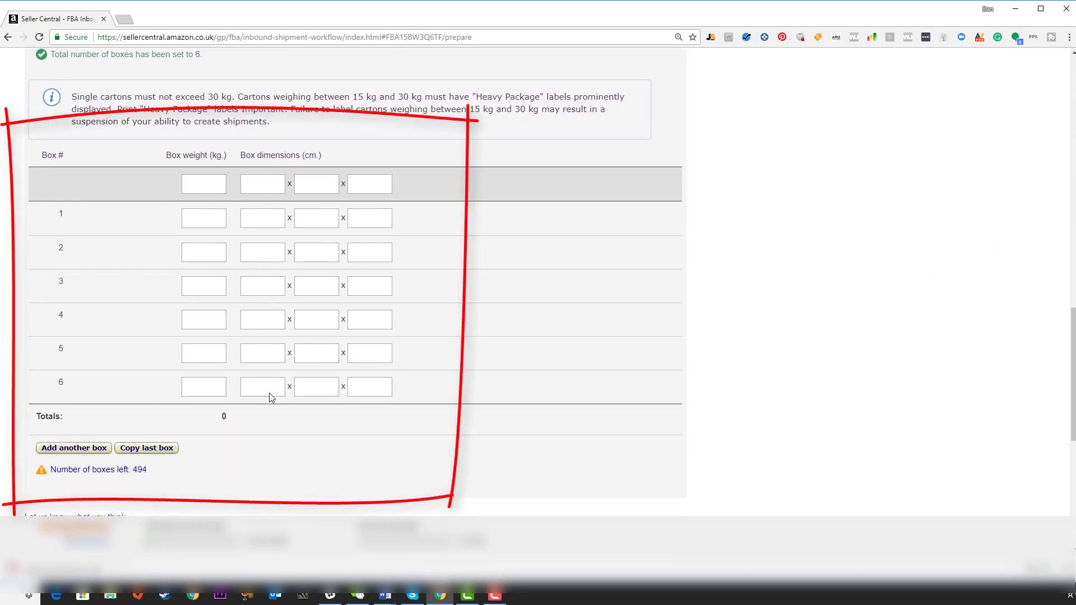
{"action": "scroll", "coordinate": [426, 343], "scroll_direction": "up", "scroll_amount": 1}
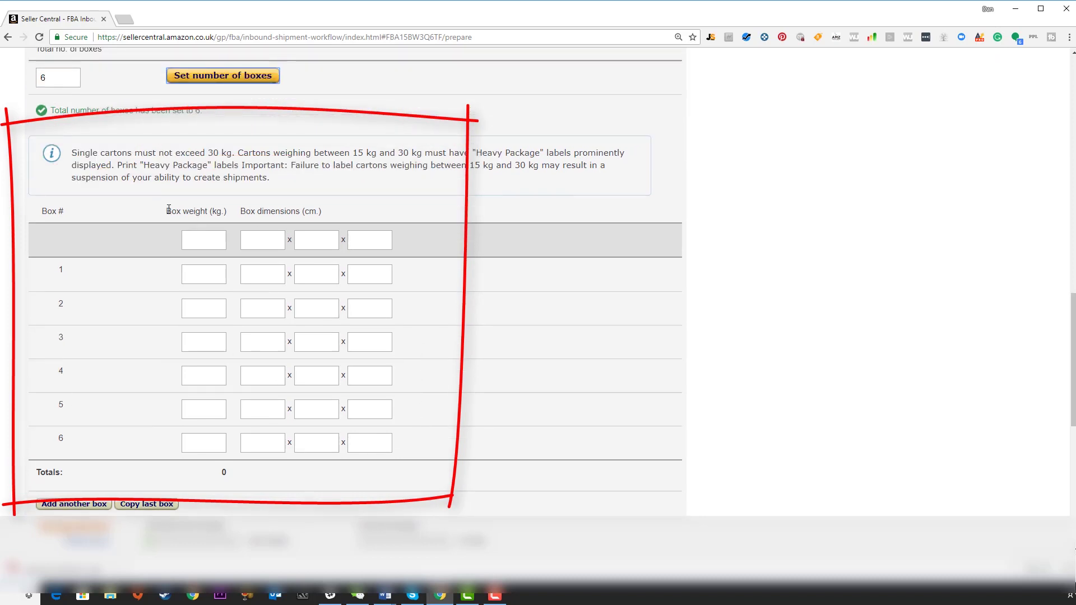
Point out the Box weight and Box dimensions columns and the 30 kg carton limit.
{"action": "left_click_drag", "start_coordinate": [165, 212], "coordinate": [376, 211]}
{"action": "left_click", "coordinate": [360, 200]}
{"action": "left_click", "coordinate": [376, 212]}
{"action": "triple_click", "coordinate": [74, 153]}
{"action": "left_click_drag", "start_coordinate": [73, 153], "coordinate": [234, 152]}
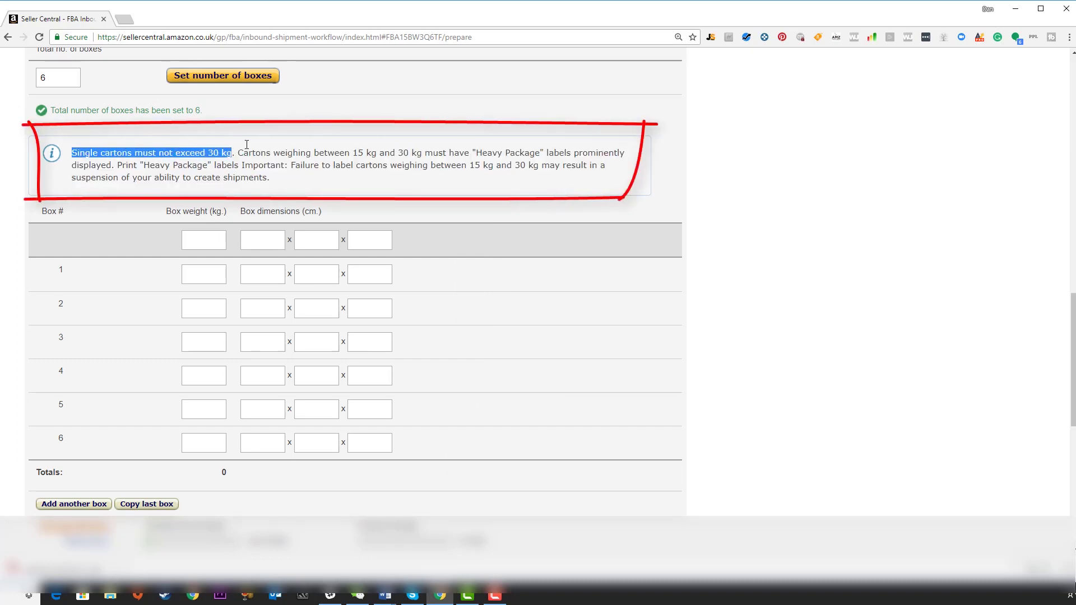
{"action": "left_click", "coordinate": [213, 151]}
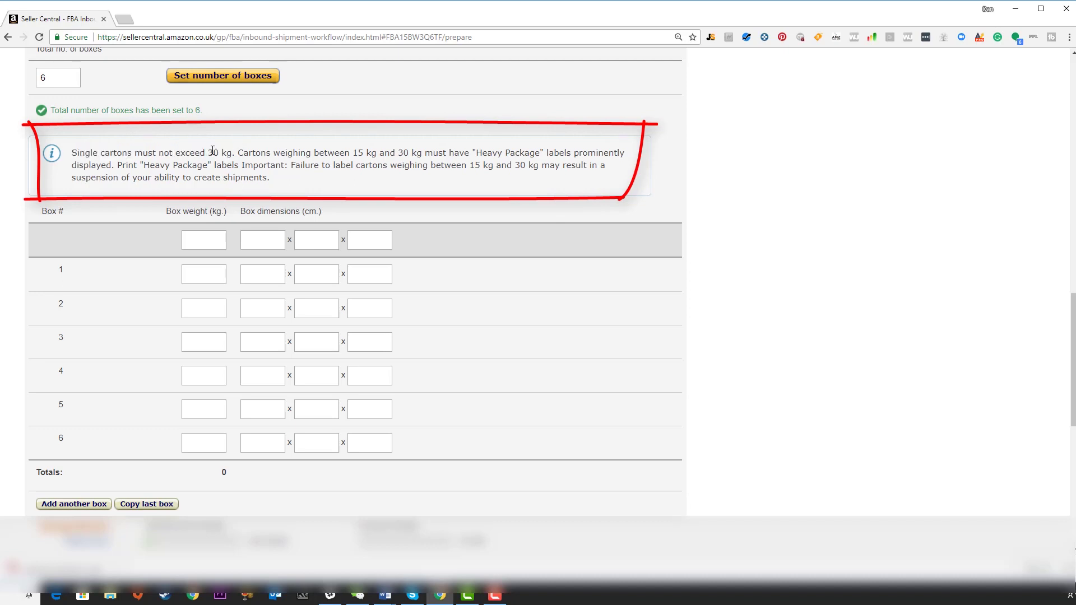
{"action": "left_click_drag", "start_coordinate": [209, 152], "coordinate": [229, 152]}
{"action": "left_click", "coordinate": [240, 166]}
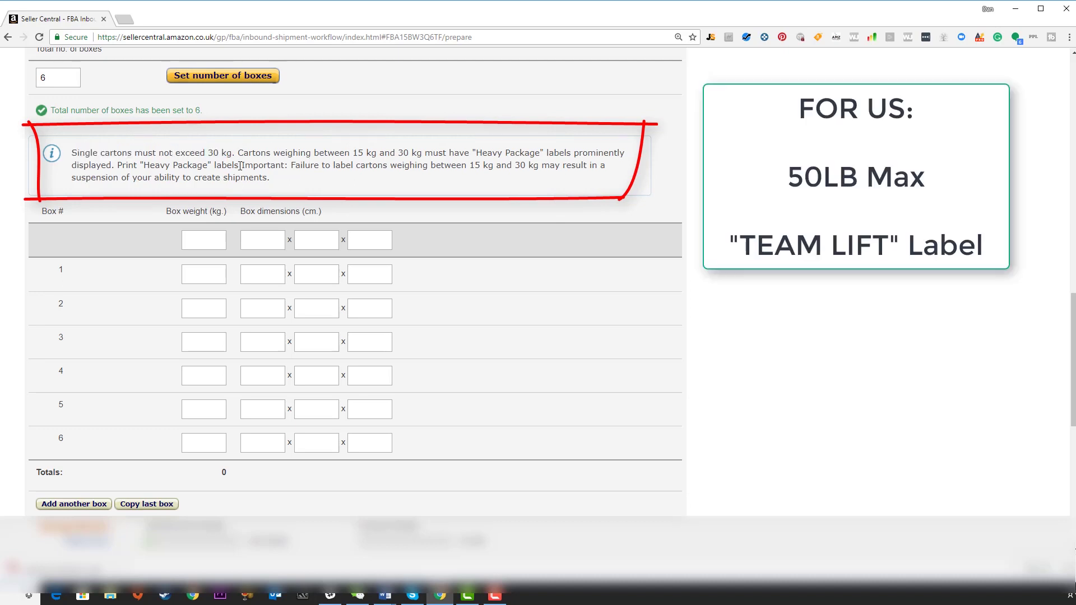
Highlight the 15–30 kg Heavy Package labelling warning and begin entering one weight for all boxes.
{"action": "left_click_drag", "start_coordinate": [360, 153], "coordinate": [421, 153]}
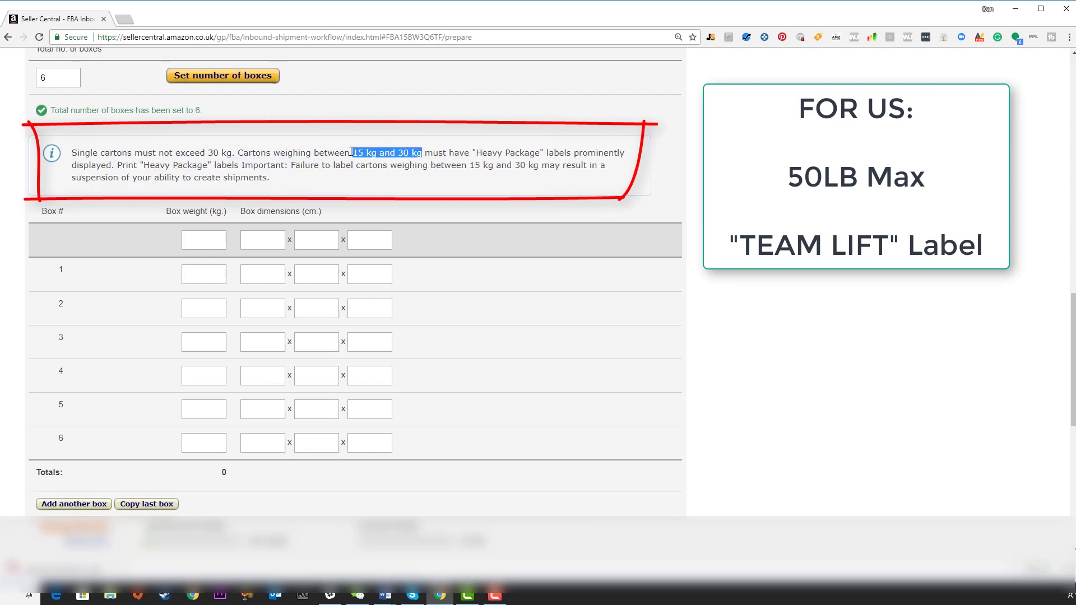
{"action": "left_click", "coordinate": [486, 148]}
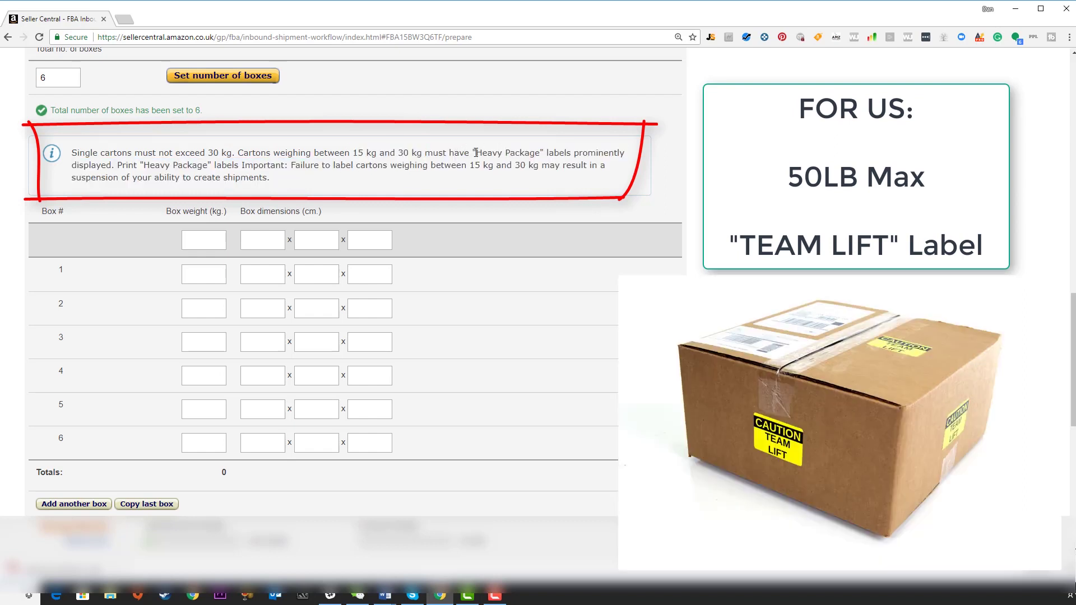
{"action": "left_click_drag", "start_coordinate": [476, 152], "coordinate": [544, 156]}
{"action": "left_click", "coordinate": [583, 165]}
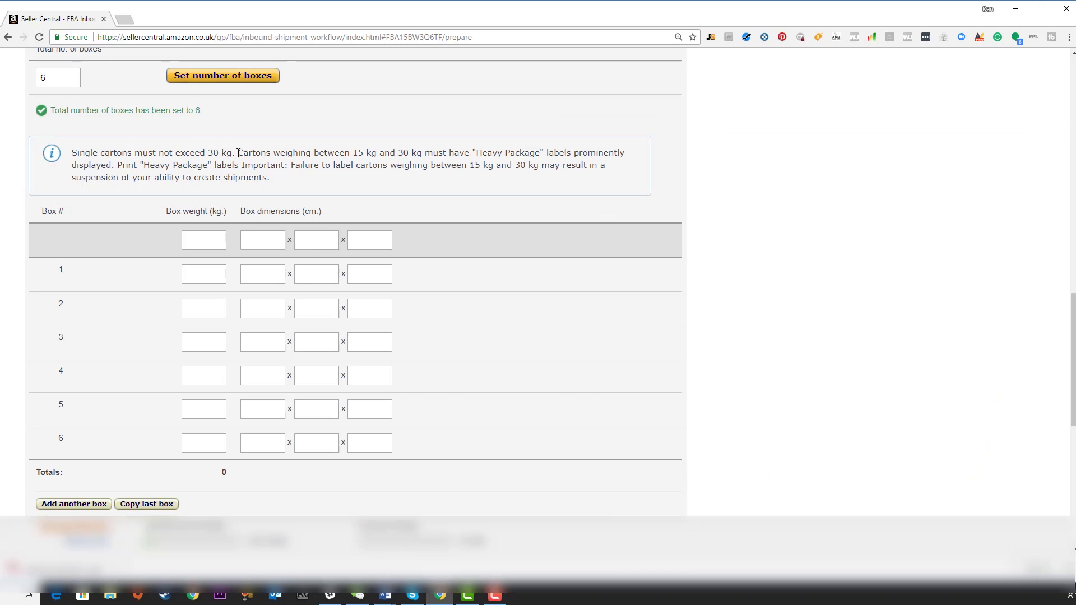
{"action": "left_click_drag", "start_coordinate": [239, 153], "coordinate": [346, 181]}
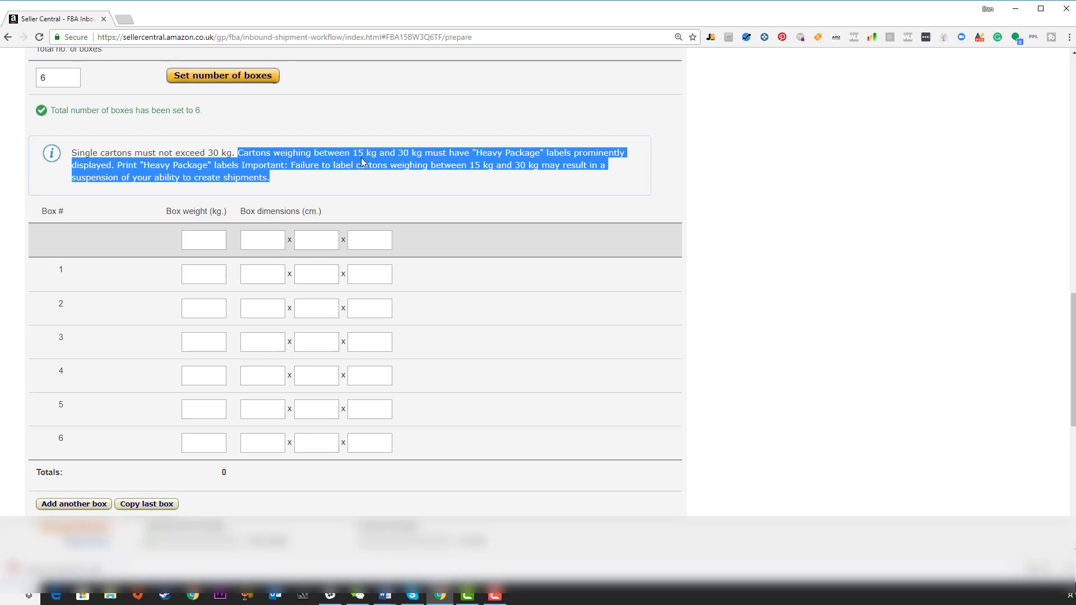
{"action": "left_click", "coordinate": [216, 241]}
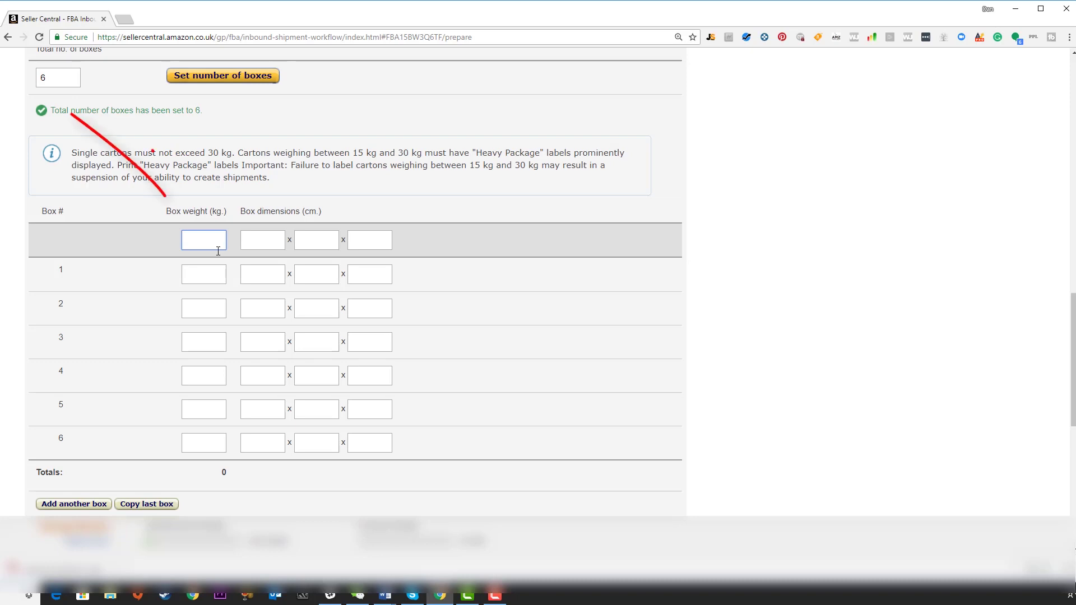
Enter 21 kg and 61 × 43 × 35 cm for all six boxes, then view the Heavy Package labels PDF.
{"action": "type", "text": "21"}
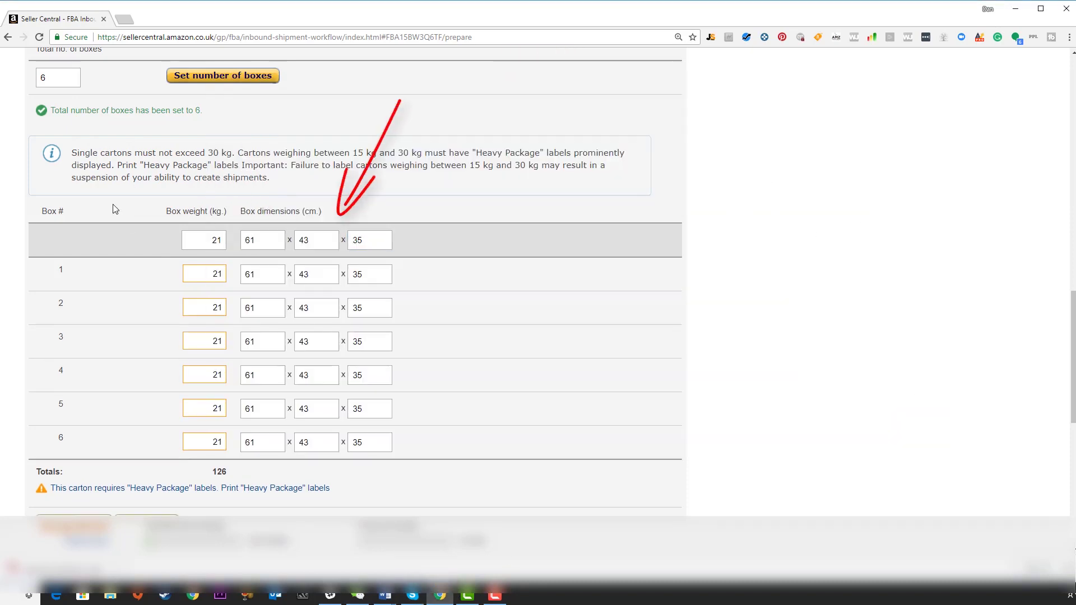
{"action": "scroll", "coordinate": [465, 266], "scroll_direction": "down", "scroll_amount": 3}
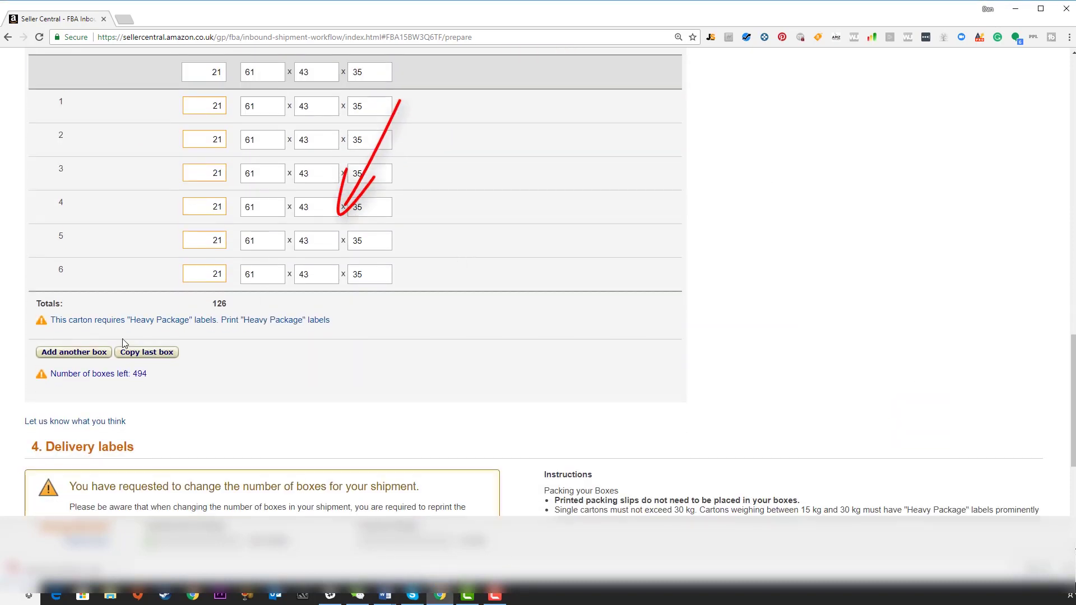
{"action": "left_click", "coordinate": [123, 324]}
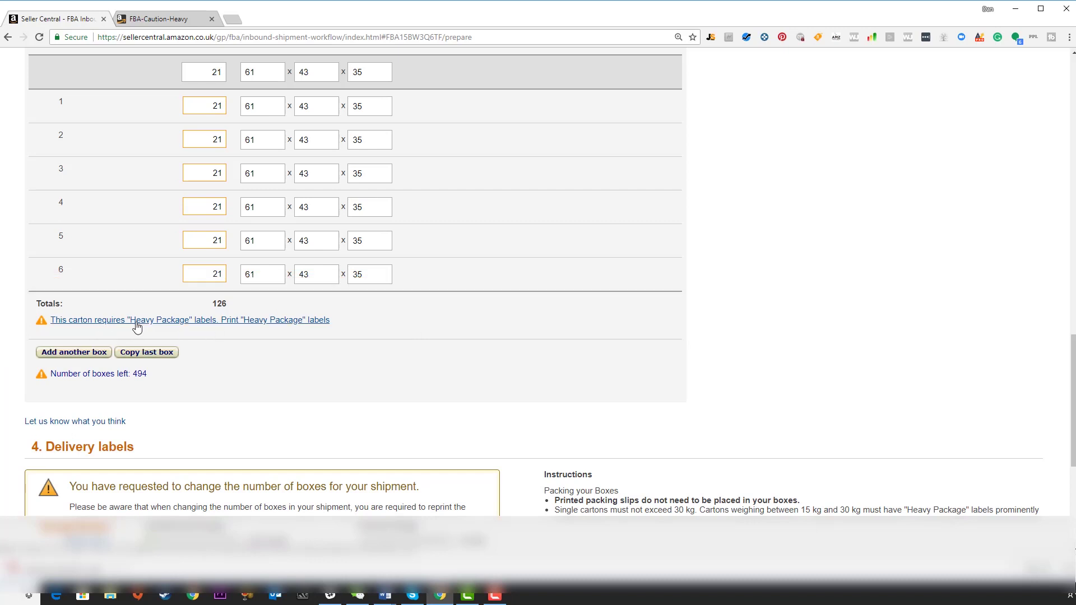
{"action": "left_click", "coordinate": [173, 19]}
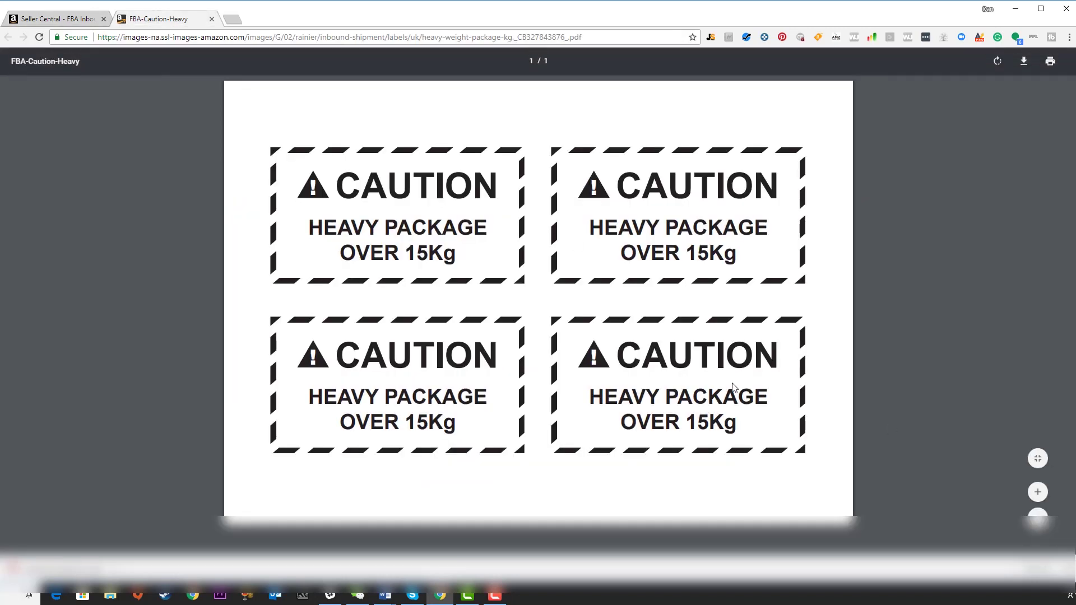
Print box labels for all 6 boxes on 99.1 x 139 mm (A4) paper as package (26).pdf.
{"action": "key", "text": "ctrl+shift+Tab"}
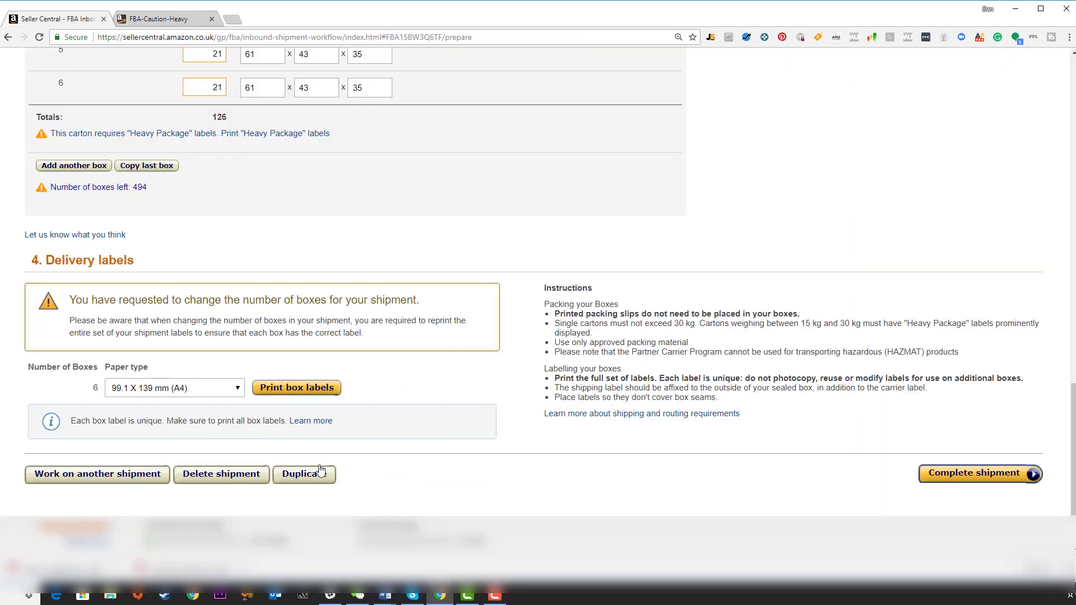
{"action": "mouse_move", "coordinate": [163, 307]}
{"action": "left_mouse_down"}
{"action": "mouse_move", "coordinate": [306, 454]}
{"action": "mouse_move", "coordinate": [104, 310]}
{"action": "left_mouse_up"}
{"action": "scroll", "coordinate": [347, 385], "scroll_direction": "up", "scroll_amount": 4}
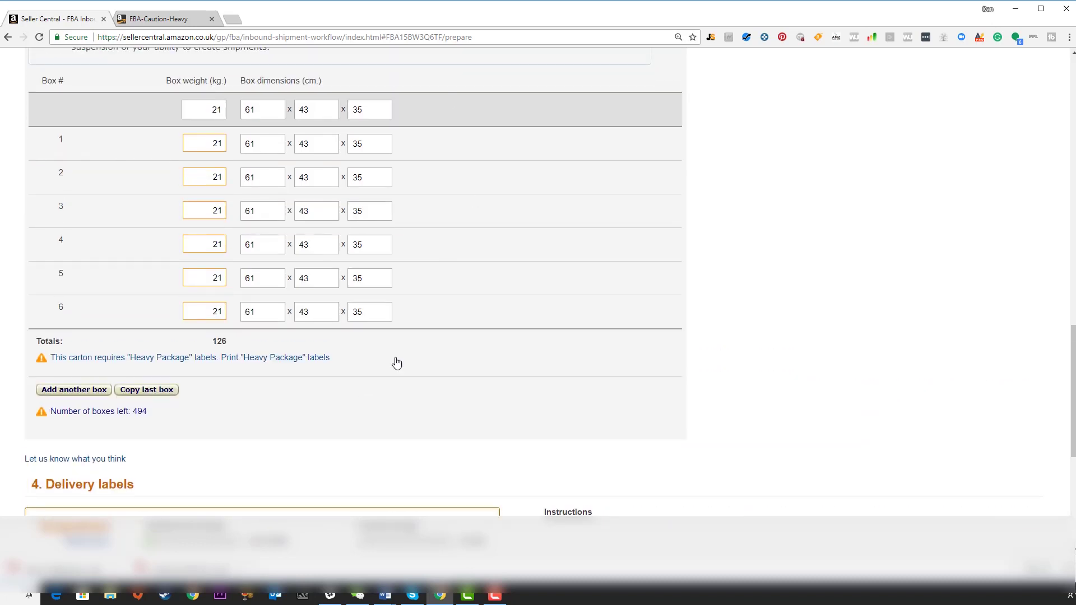
{"action": "scroll", "coordinate": [403, 358], "scroll_direction": "down", "scroll_amount": 4}
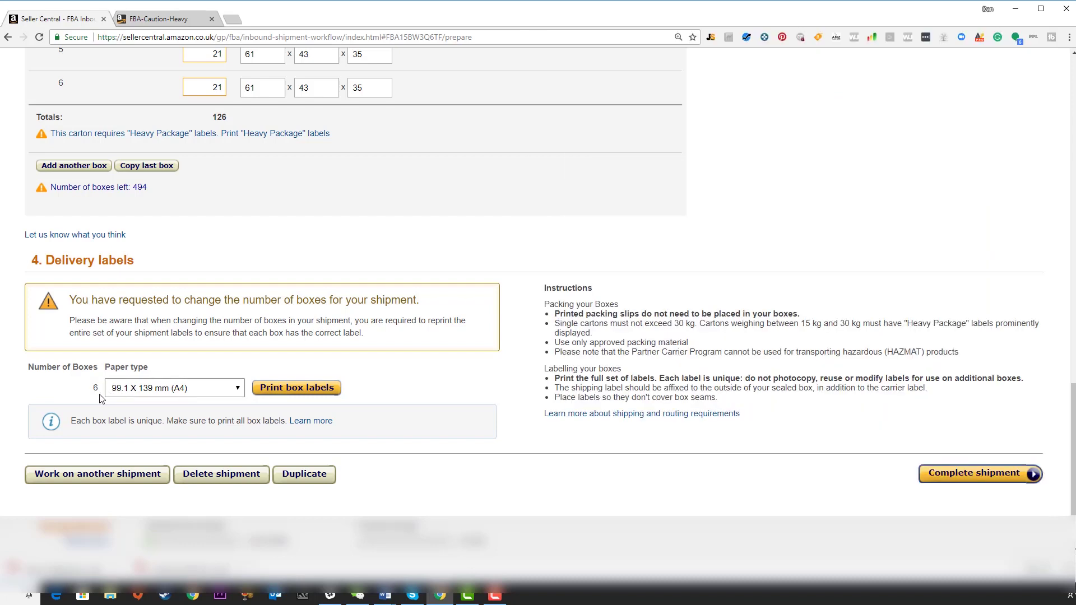
{"action": "left_click", "coordinate": [291, 388]}
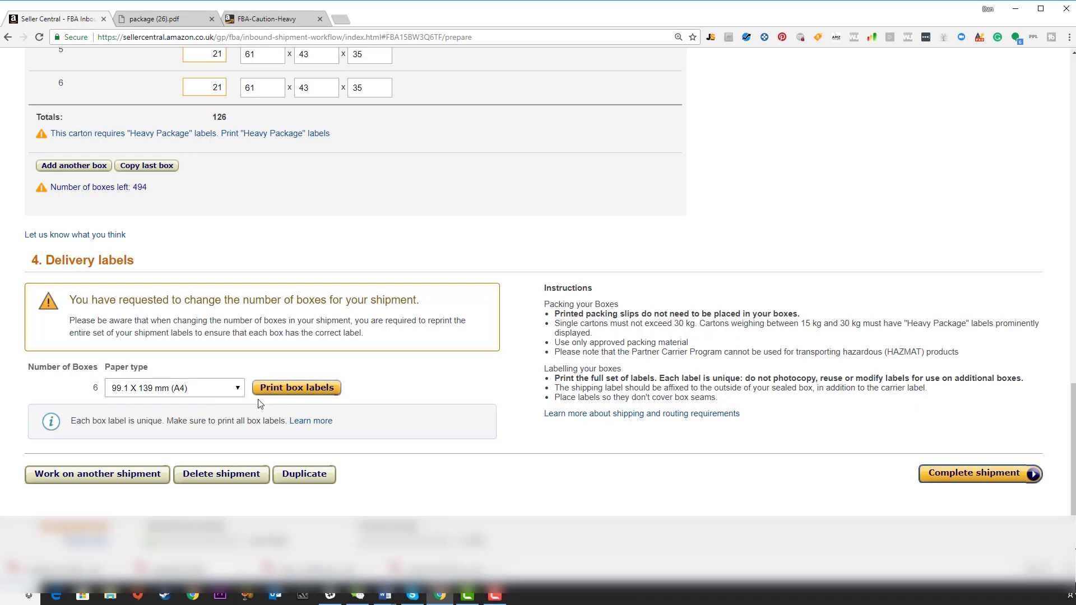
{"action": "left_click", "coordinate": [962, 476]}
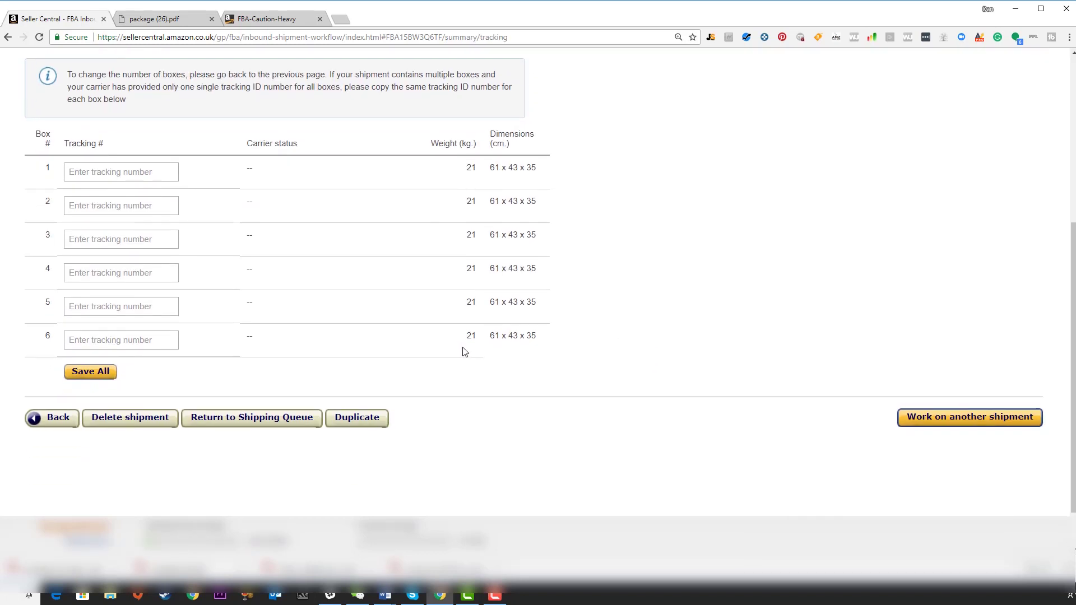
Review the tracking fields for boxes 1–5 and confirm the status reads READY TO SHIP.
{"action": "scroll", "coordinate": [168, 221], "scroll_direction": "up", "scroll_amount": 1}
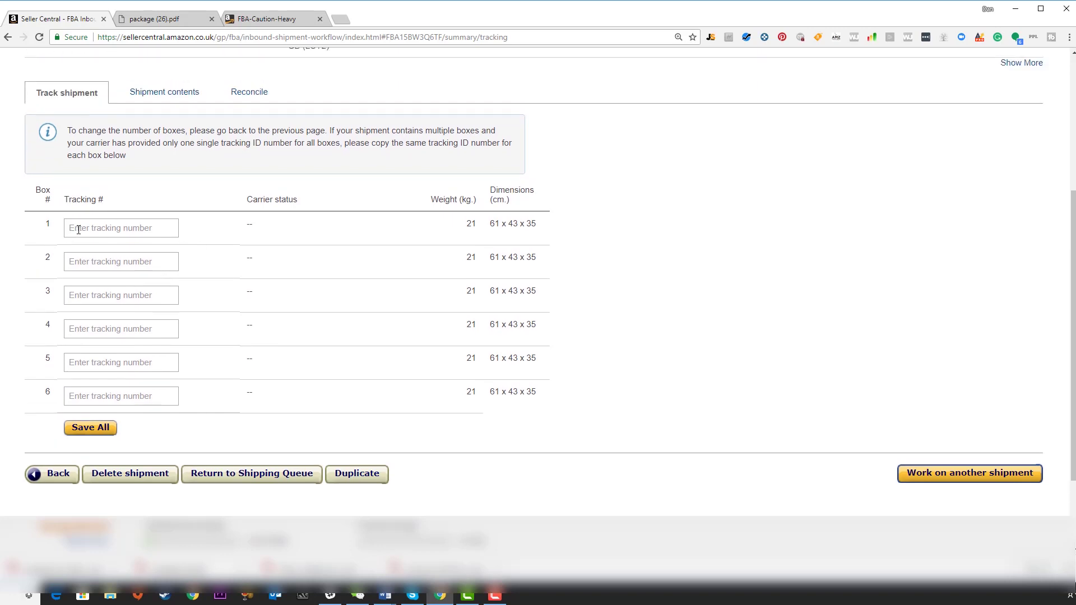
{"action": "left_click", "coordinate": [78, 229]}
{"action": "left_click", "coordinate": [90, 255]}
{"action": "left_click", "coordinate": [86, 294]}
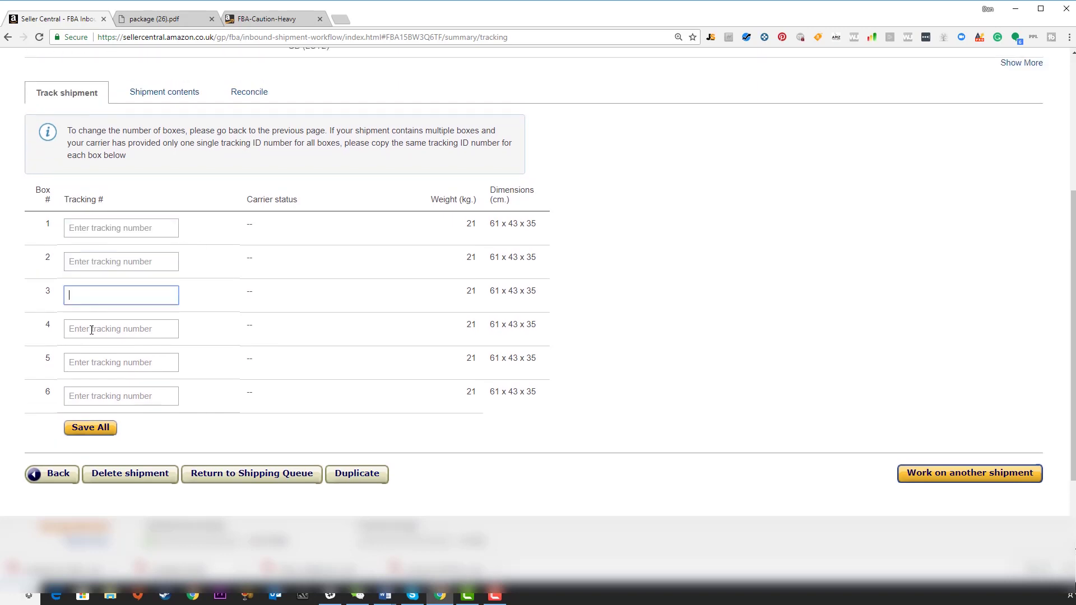
{"action": "left_click", "coordinate": [93, 328]}
{"action": "left_click", "coordinate": [89, 363]}
{"action": "scroll", "coordinate": [741, 95], "scroll_direction": "up", "scroll_amount": 2}
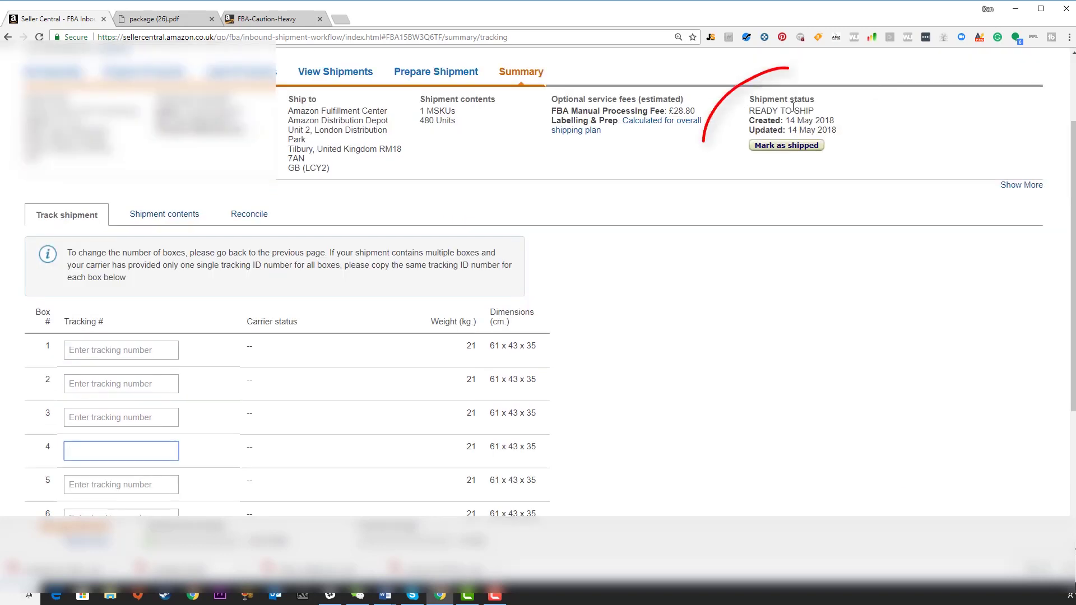
{"action": "left_click_drag", "start_coordinate": [748, 98], "coordinate": [833, 116]}
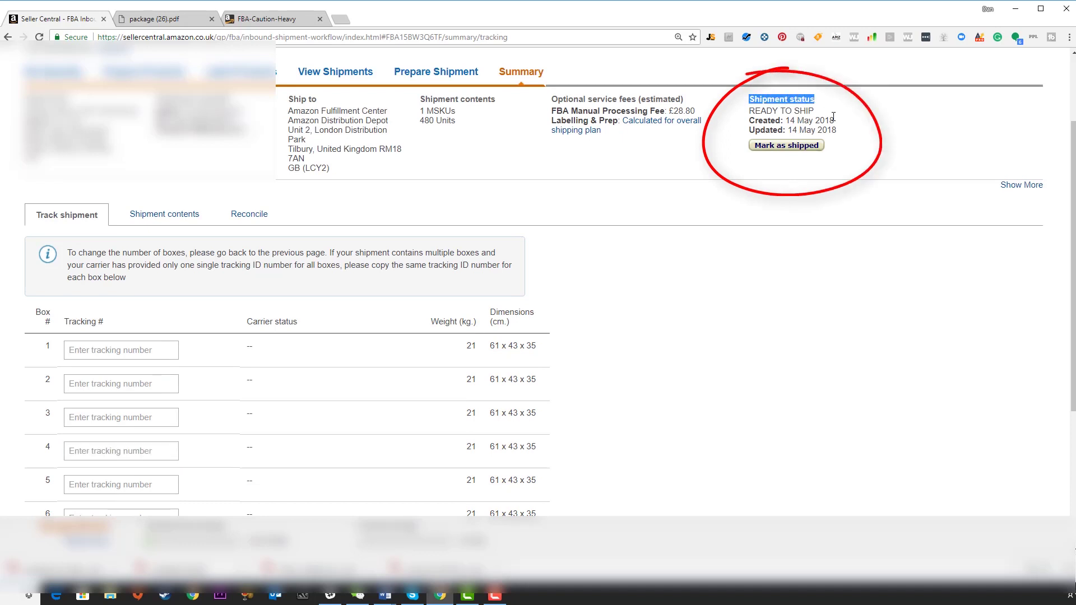
{"action": "left_click_drag", "start_coordinate": [751, 111], "coordinate": [831, 112]}
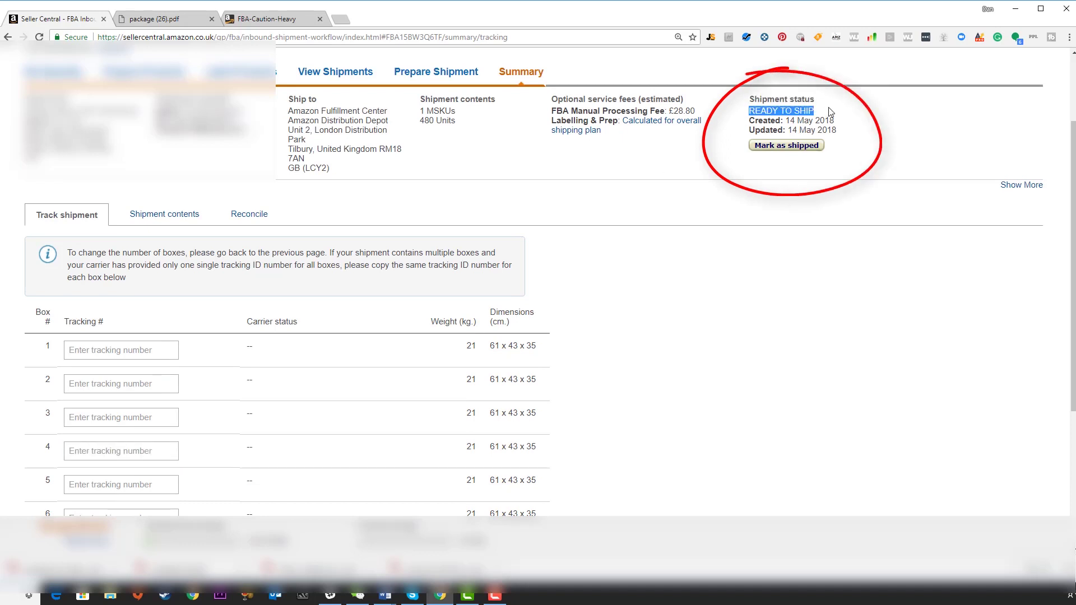
{"action": "left_click", "coordinate": [927, 280]}
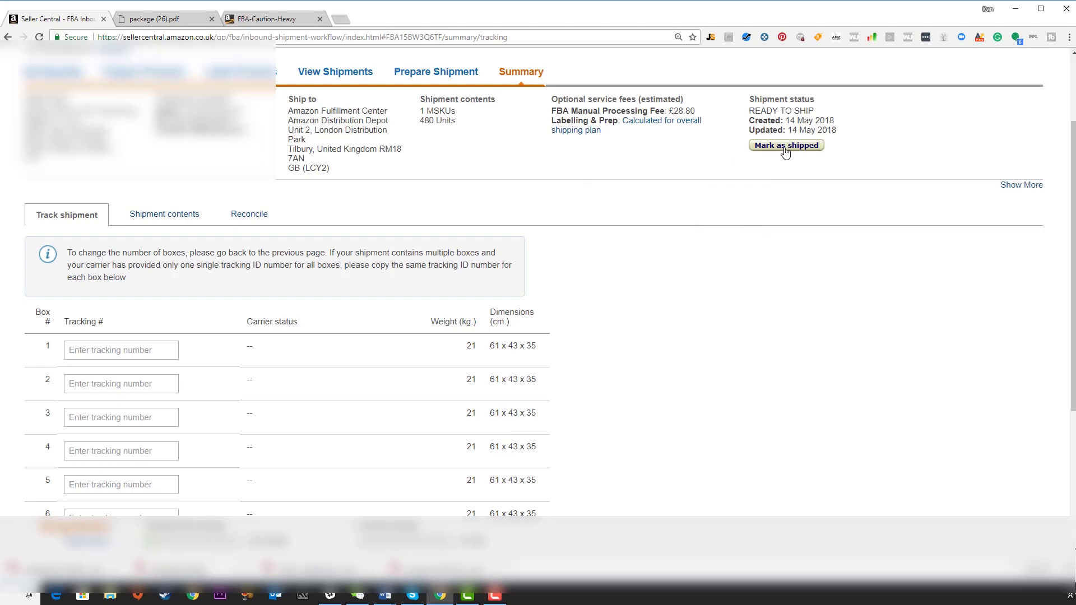
Go through the tracking number fields for boxes 1 to 6 and back up to box 1.
{"action": "scroll", "coordinate": [630, 245], "scroll_direction": "down", "scroll_amount": 3}
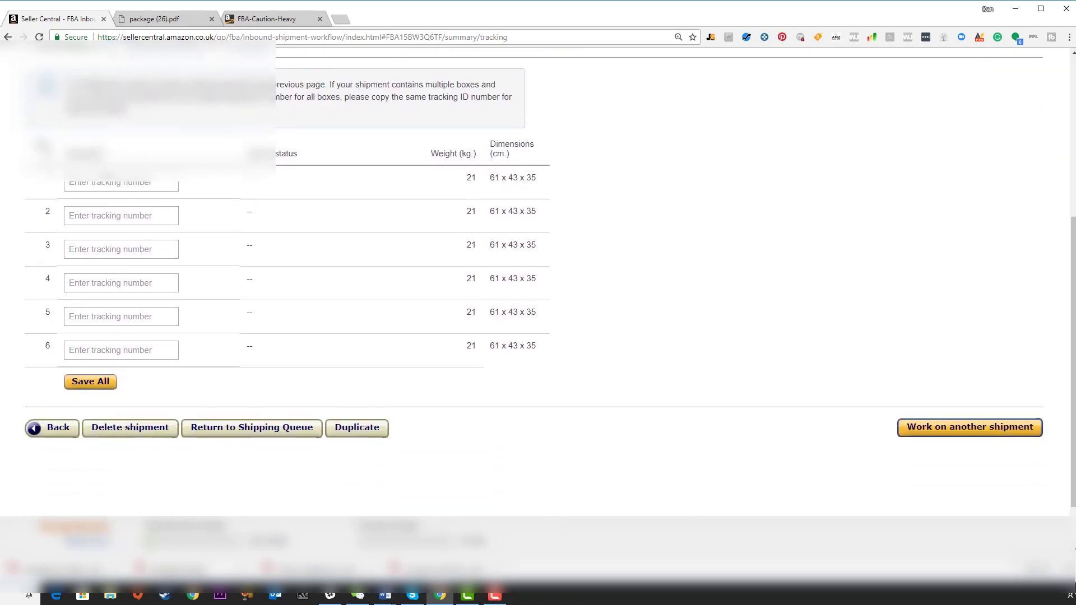
{"action": "left_click", "coordinate": [99, 183]}
{"action": "left_click", "coordinate": [100, 214]}
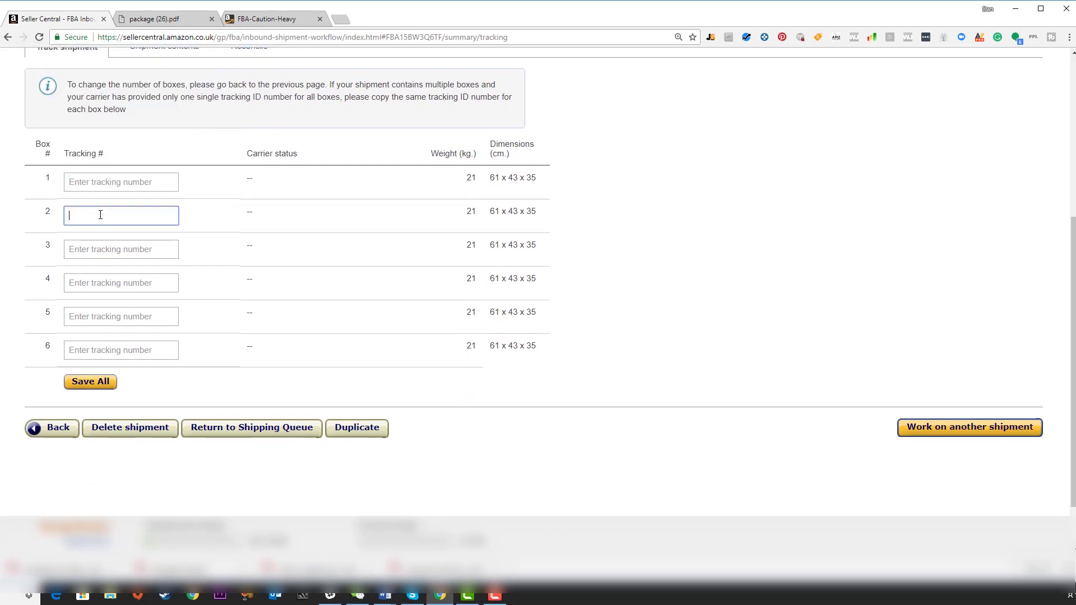
{"action": "left_click", "coordinate": [93, 247]}
{"action": "left_click", "coordinate": [105, 282]}
{"action": "left_click", "coordinate": [105, 318]}
{"action": "left_click", "coordinate": [104, 353]}
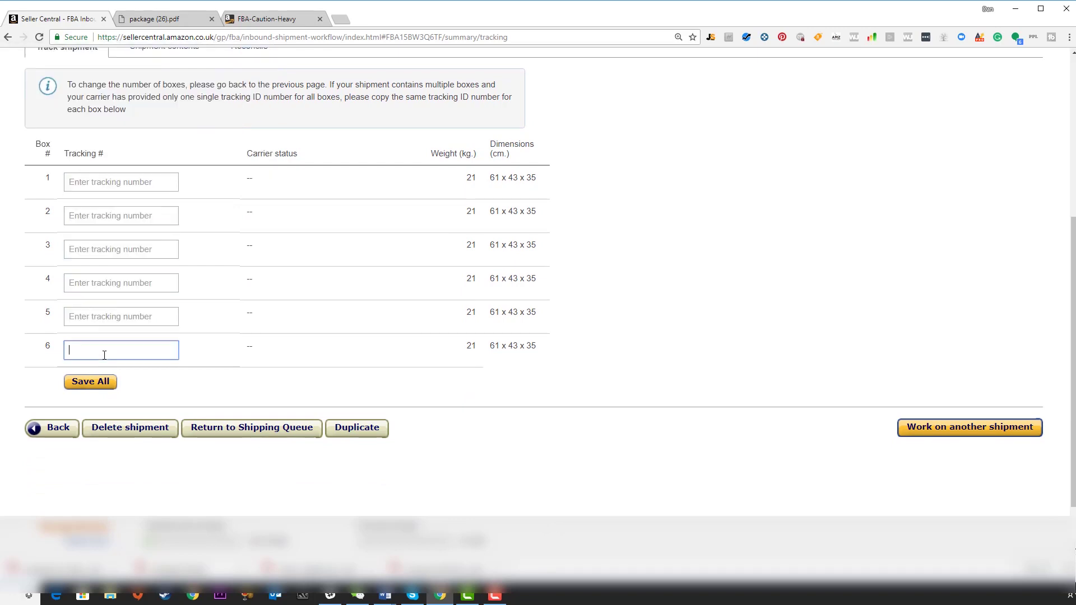
{"action": "left_click", "coordinate": [109, 316]}
{"action": "left_click", "coordinate": [115, 281]}
{"action": "left_click", "coordinate": [118, 247]}
{"action": "left_click", "coordinate": [127, 213]}
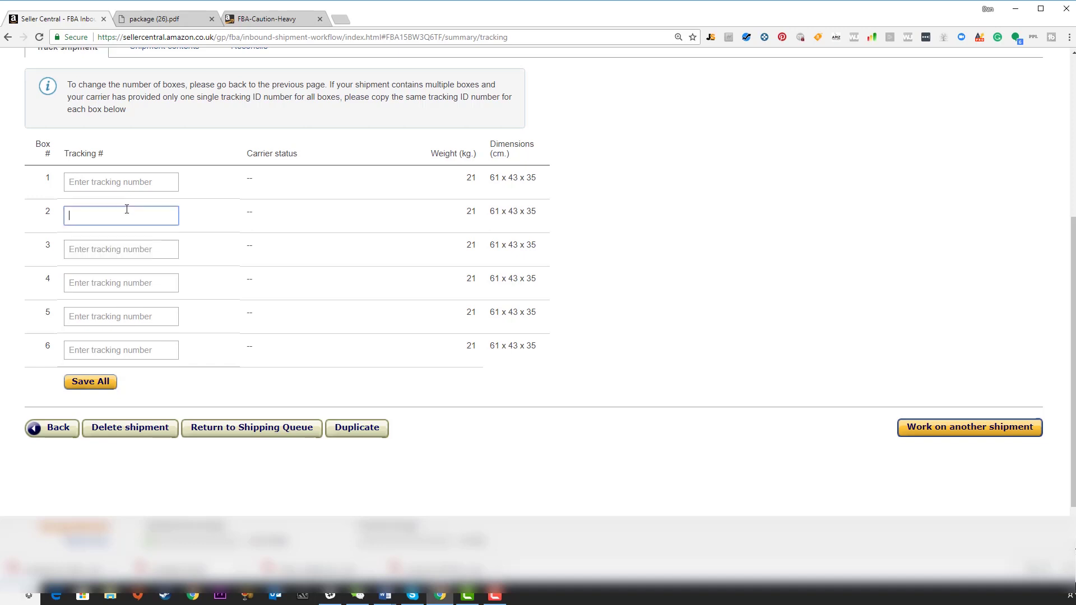
{"action": "left_click", "coordinate": [126, 178]}
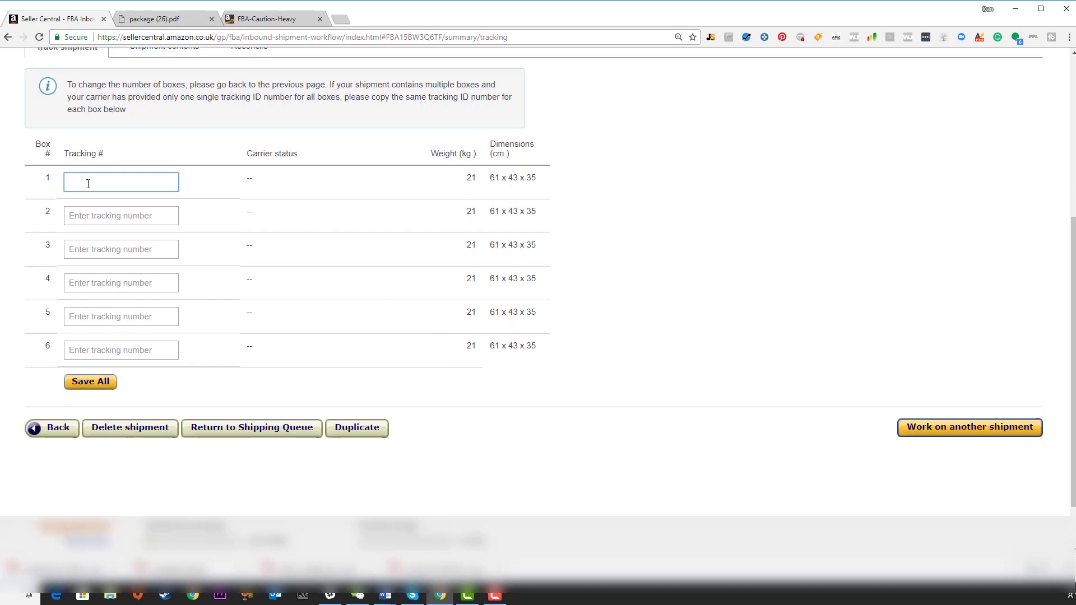
Step through the tracking fields for boxes 2 to 6 once more and review the summary.
{"action": "left_click", "coordinate": [74, 214]}
{"action": "left_click", "coordinate": [88, 250]}
{"action": "left_click", "coordinate": [82, 284]}
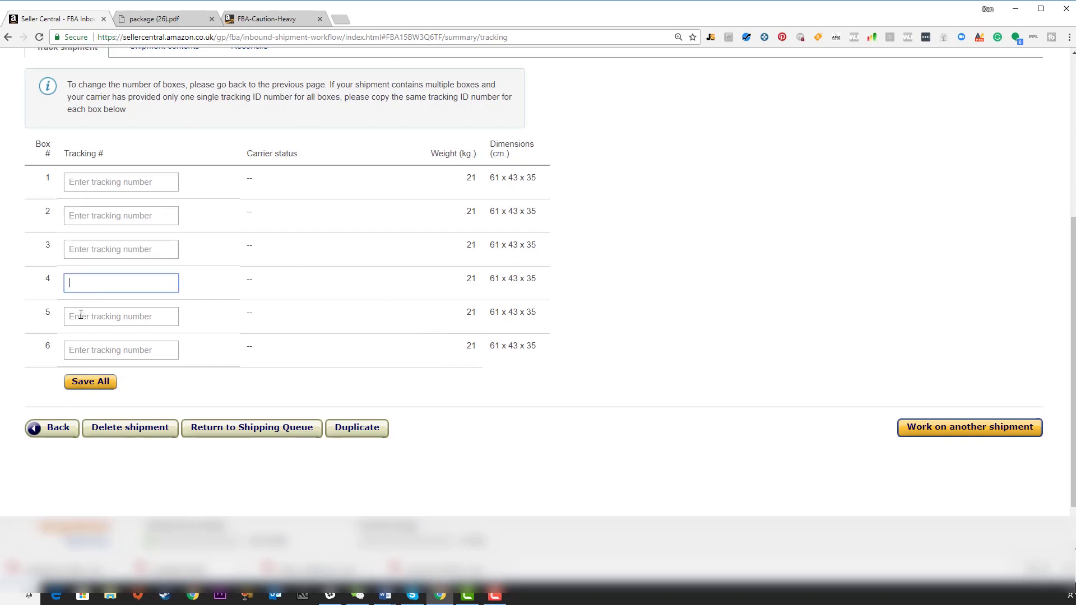
{"action": "left_click", "coordinate": [76, 315]}
{"action": "left_click", "coordinate": [92, 346]}
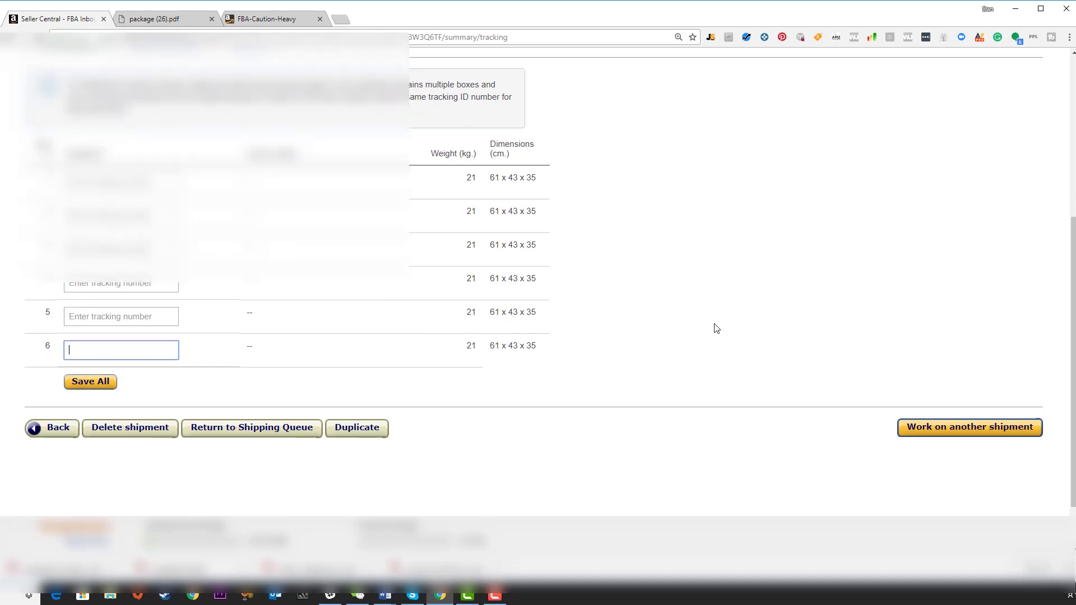
{"action": "scroll", "coordinate": [680, 342], "scroll_direction": "up", "scroll_amount": 3}
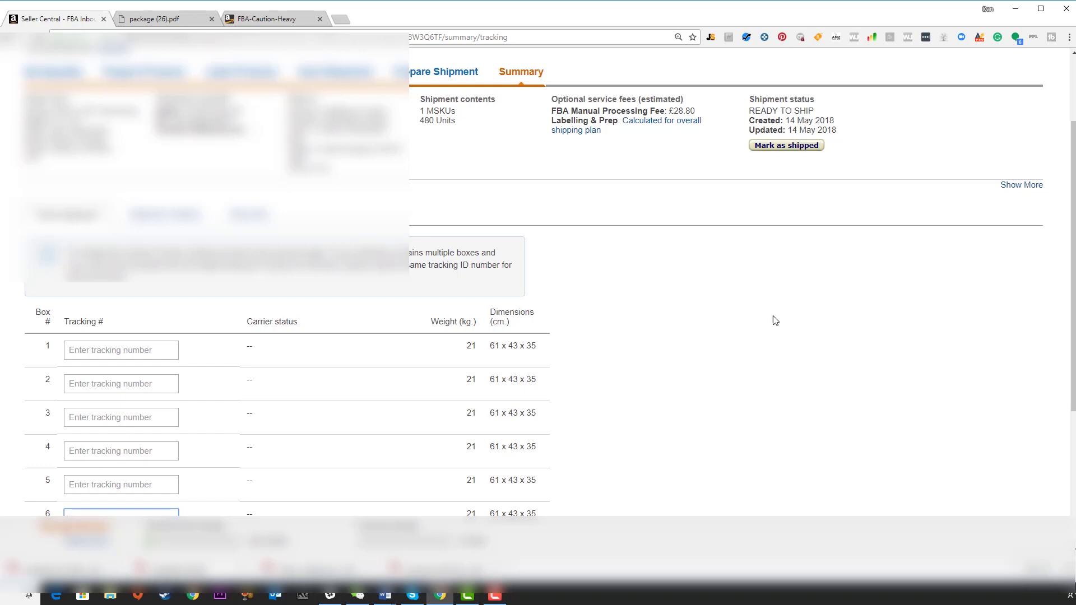
{"action": "scroll", "coordinate": [773, 316], "scroll_direction": "down", "scroll_amount": 2}
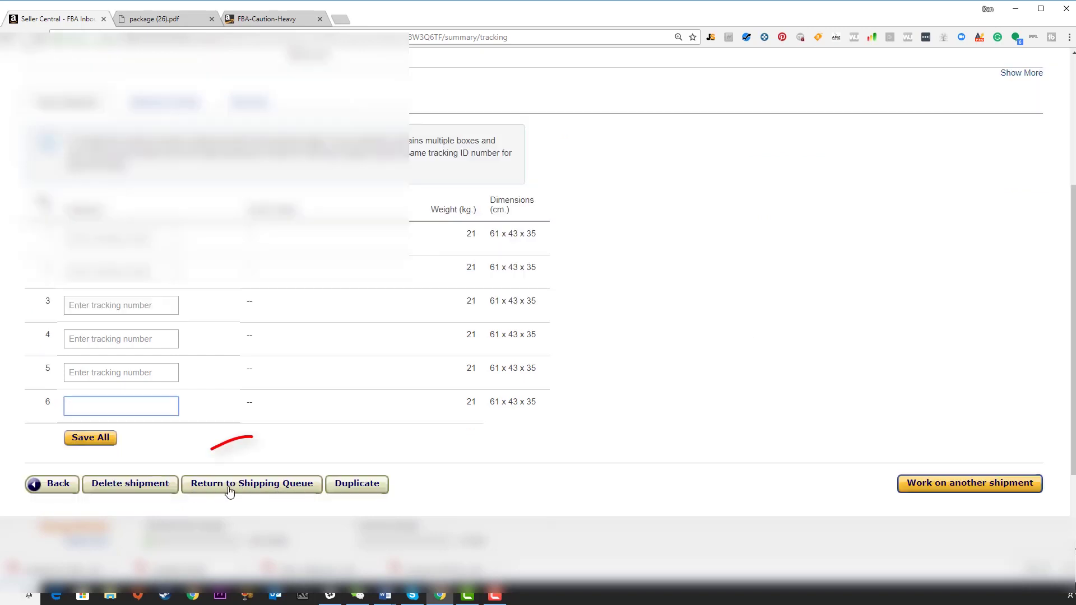
Return to the Shipping Queue and locate the TB ReOrder #9 shipment.
{"action": "left_click", "coordinate": [267, 487]}
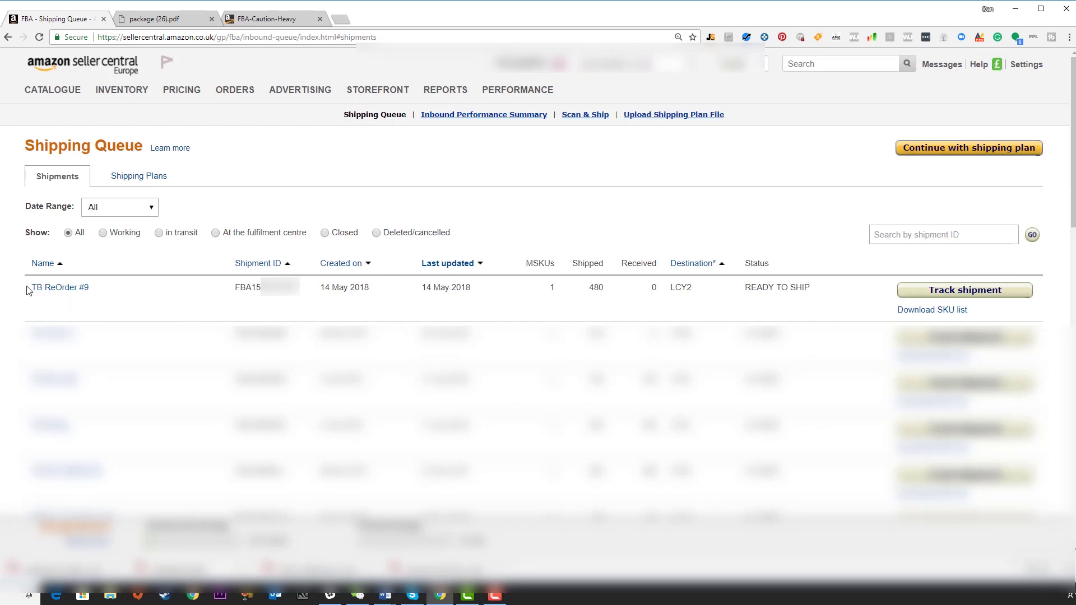
{"action": "left_click_drag", "start_coordinate": [29, 288], "coordinate": [130, 290]}
{"action": "left_click", "coordinate": [193, 295]}
{"action": "left_click_drag", "start_coordinate": [738, 290], "coordinate": [852, 293]}
{"action": "scroll", "coordinate": [962, 184], "scroll_direction": "down", "scroll_amount": 2}
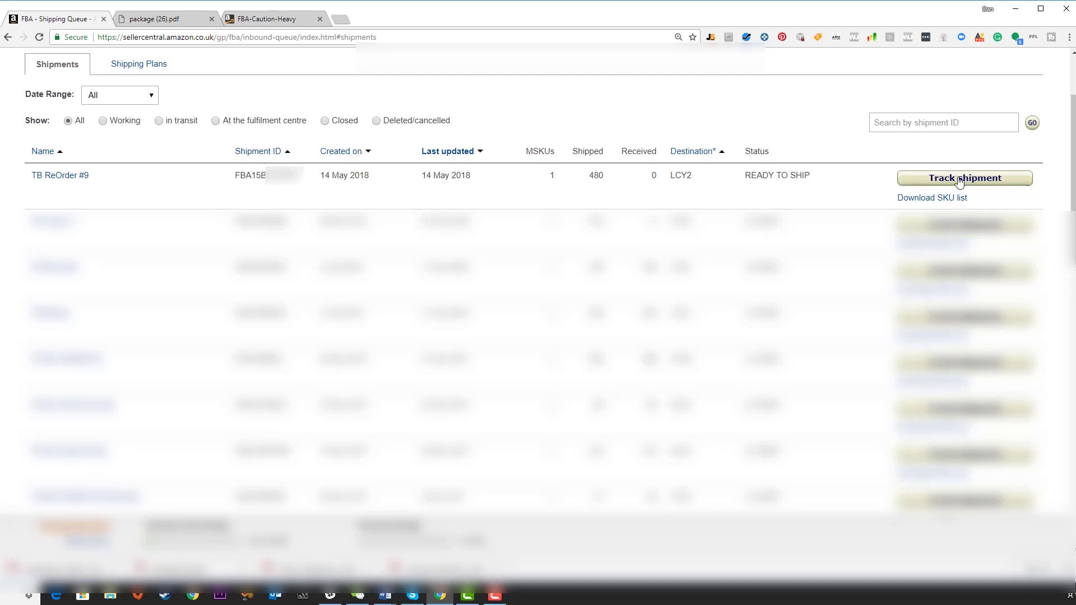
Check TB ReOrder #9's tracking page, then confirm its READY TO SHIP status in the queue.
{"action": "left_click", "coordinate": [959, 179]}
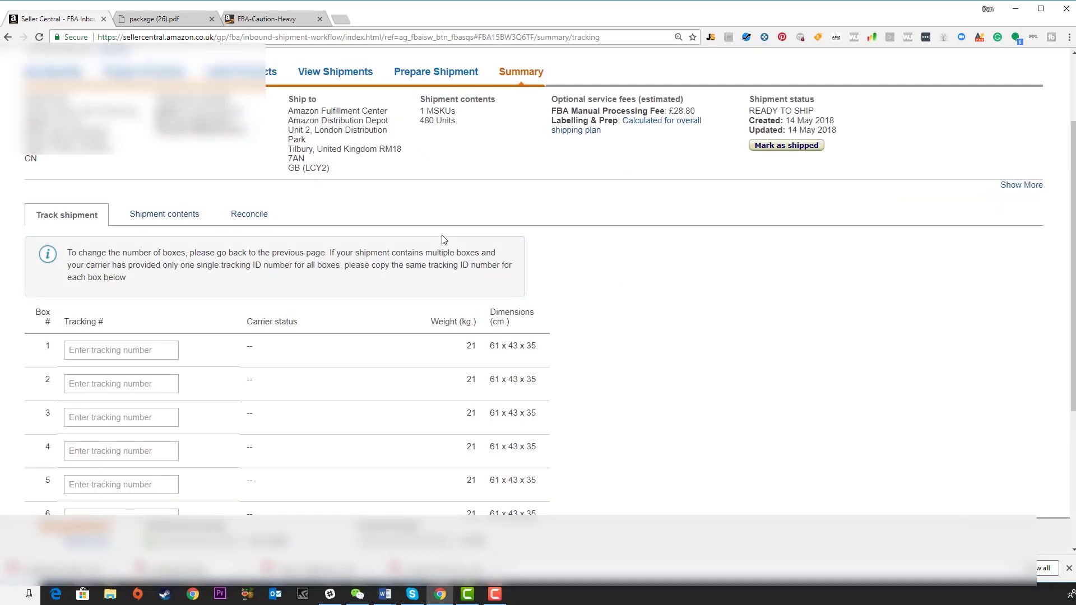
{"action": "scroll", "coordinate": [114, 318], "scroll_direction": "down", "scroll_amount": 1}
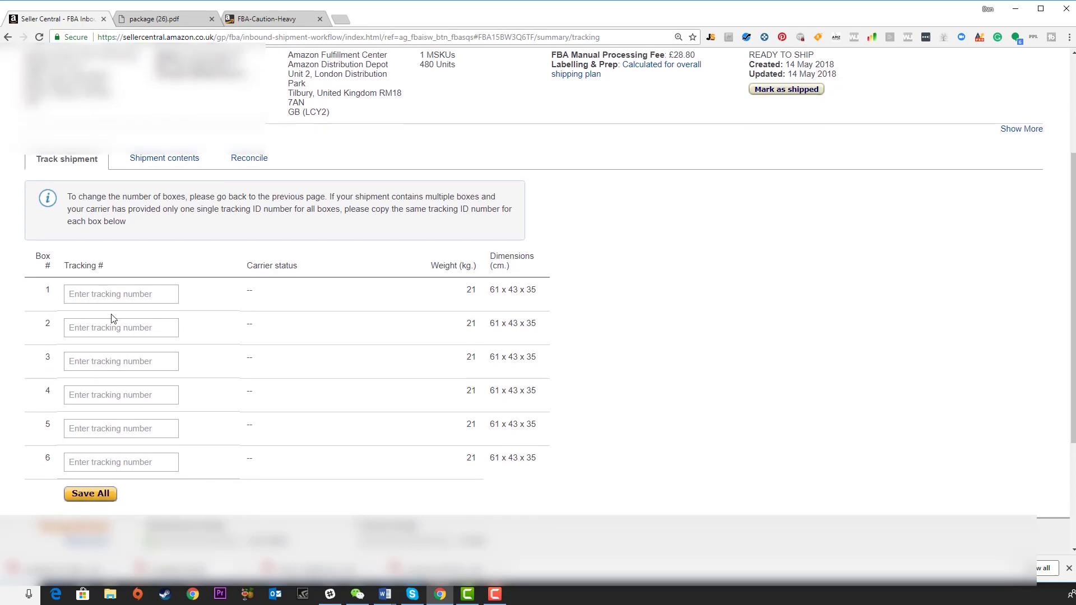
{"action": "left_click", "coordinate": [83, 294]}
{"action": "left_click", "coordinate": [81, 327]}
{"action": "left_click", "coordinate": [112, 462]}
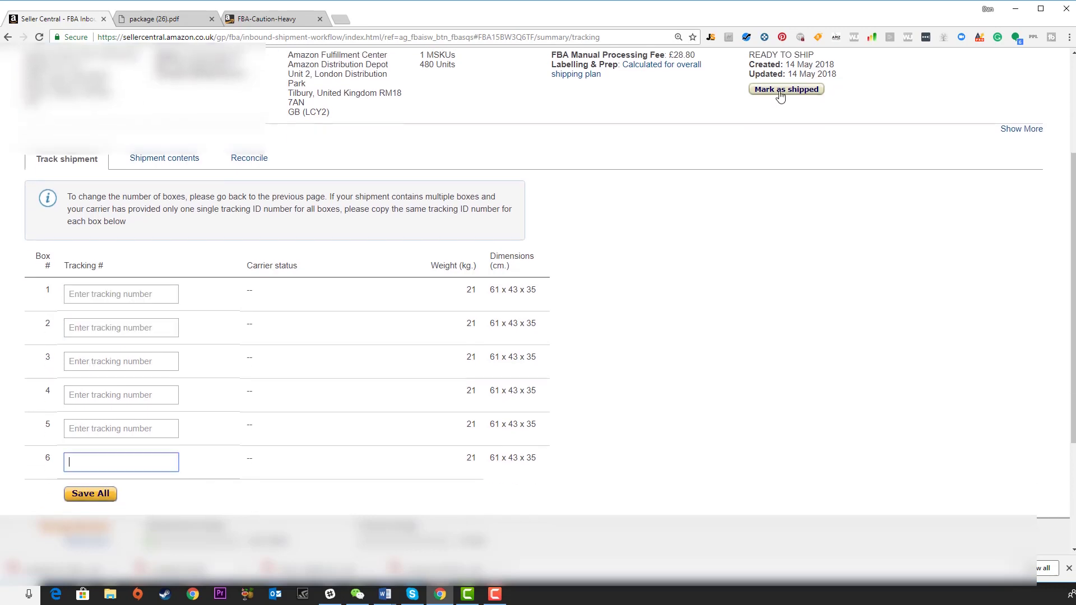
{"action": "left_click", "coordinate": [784, 90]}
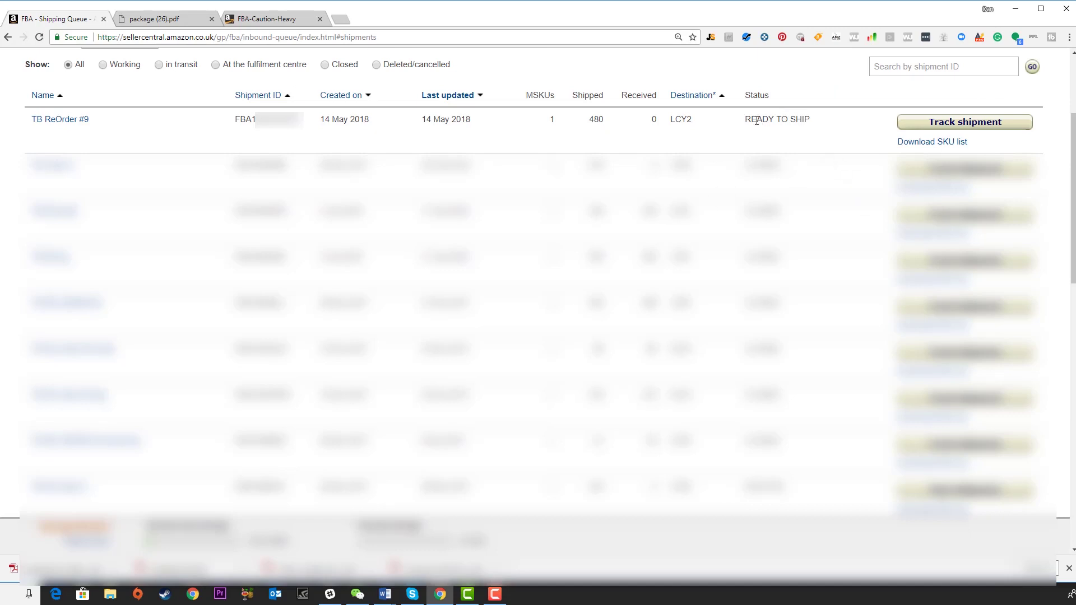
{"action": "left_click_drag", "start_coordinate": [747, 122], "coordinate": [826, 112]}
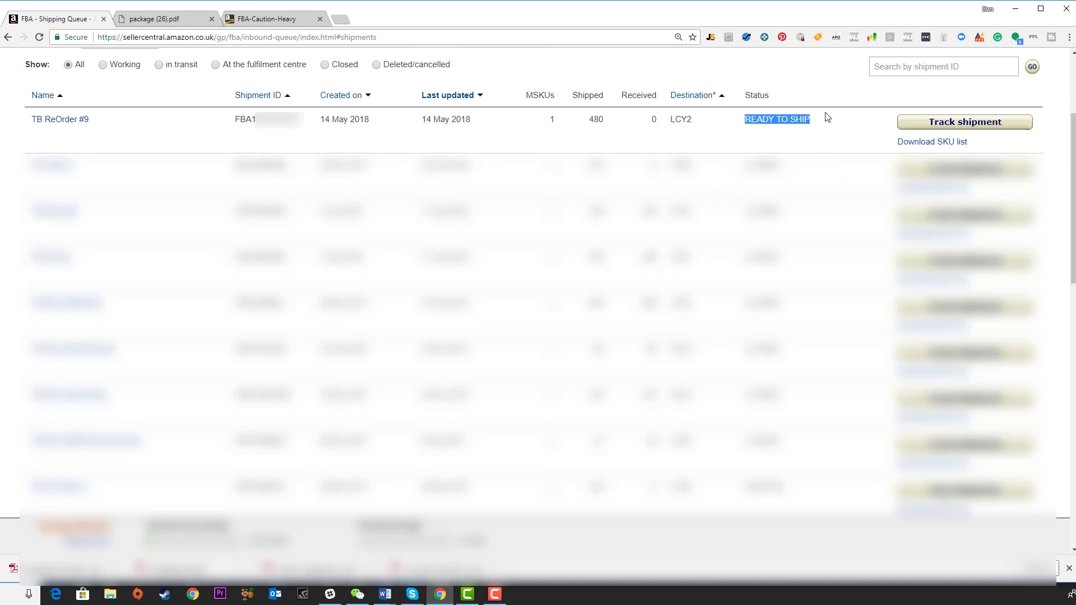
Check the Amazon Fulfilled Quantity breakdown: 154 available, 9 reserved, 163 total.
{"action": "left_click", "coordinate": [735, 141]}
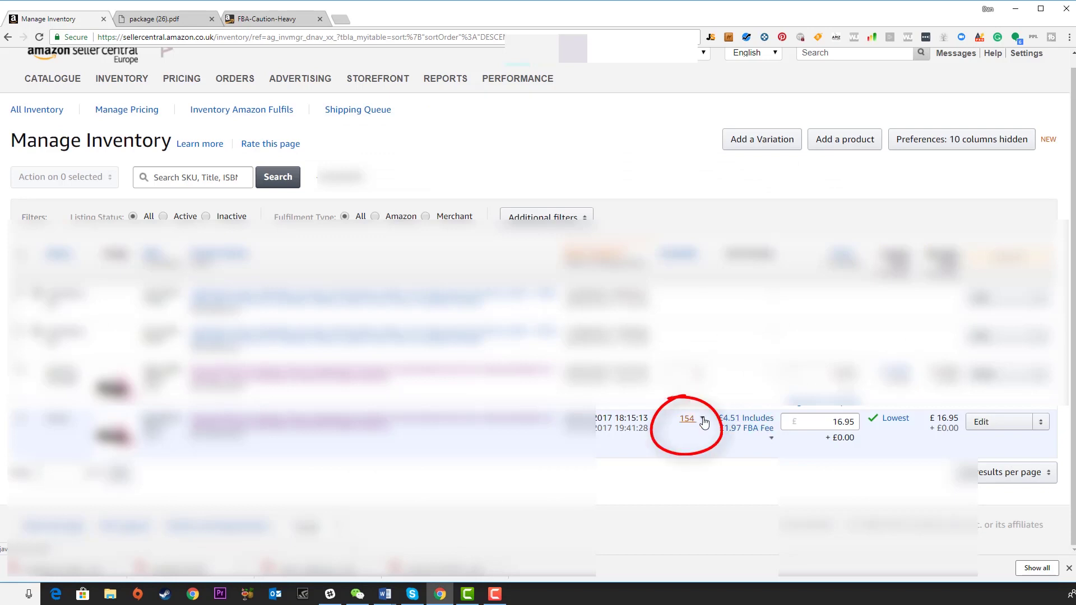
{"action": "left_click", "coordinate": [700, 429]}
{"action": "scroll", "coordinate": [701, 429], "scroll_direction": "down", "scroll_amount": 1}
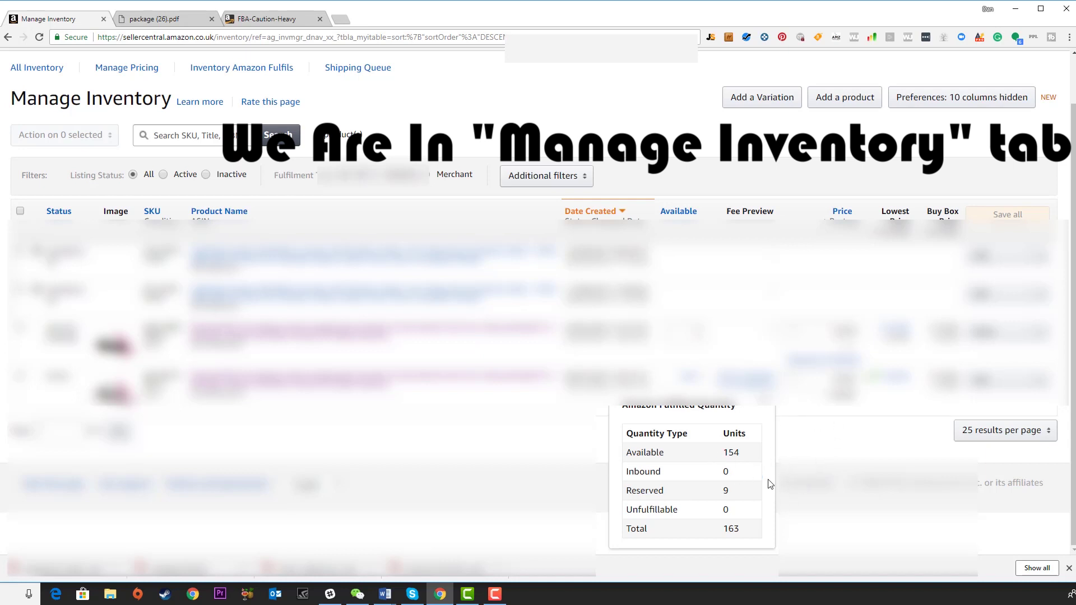
{"action": "scroll", "coordinate": [823, 448], "scroll_direction": "up", "scroll_amount": 1}
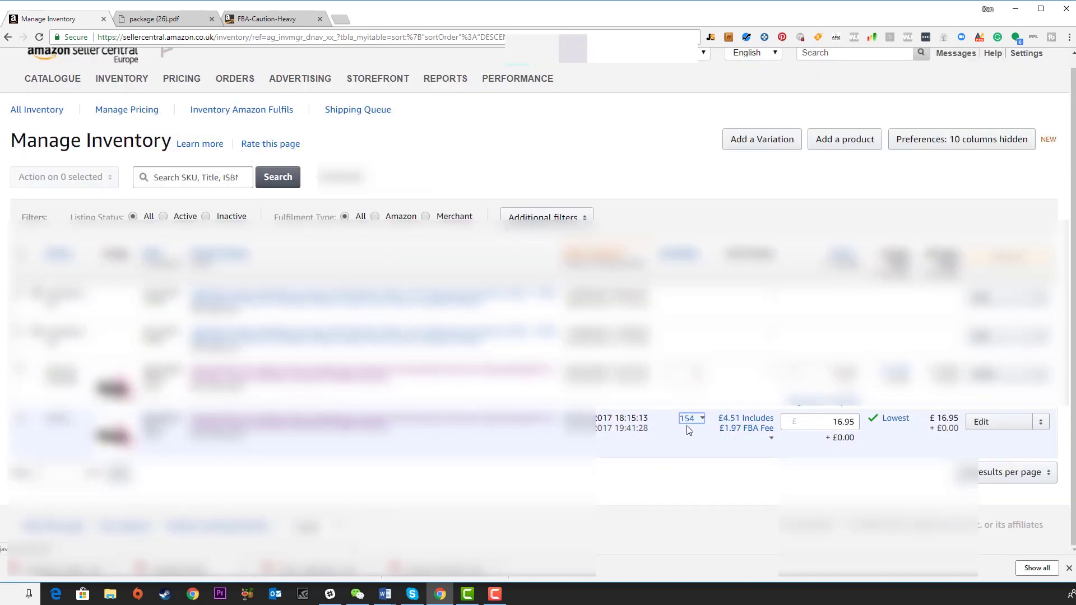